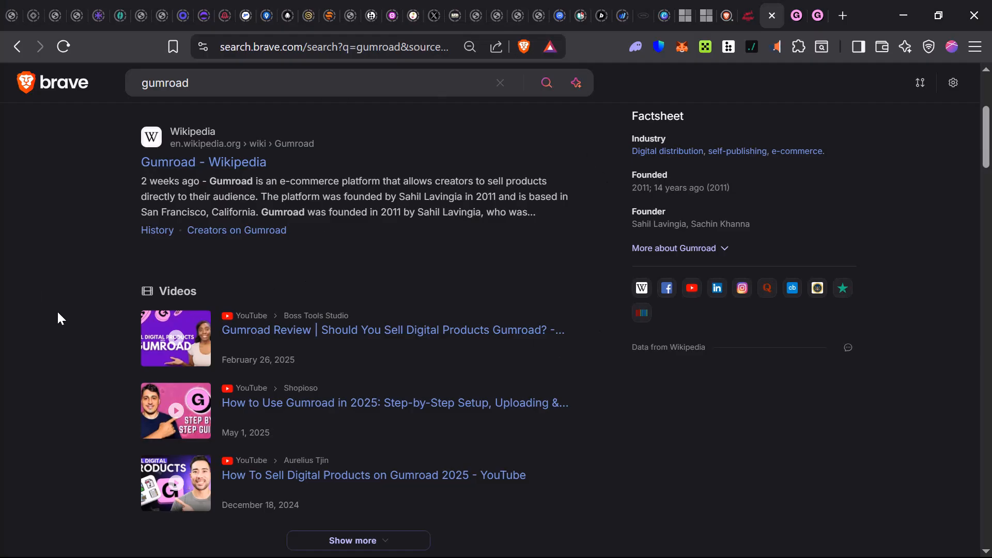
- Open the Gumroad website from the search results and go to its sign-up page for new sellers
scroll(388, 250, "up", 5)
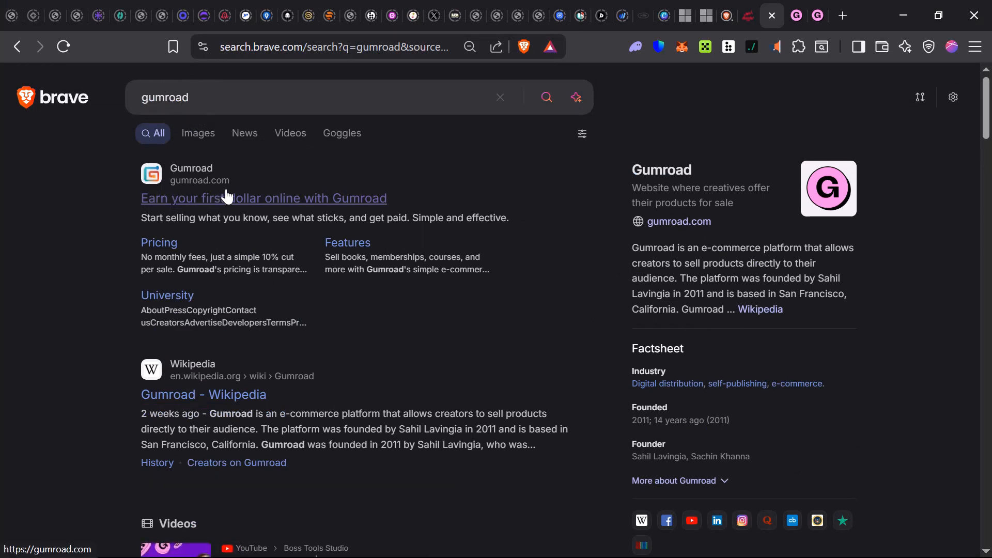
left_click(381, 205)
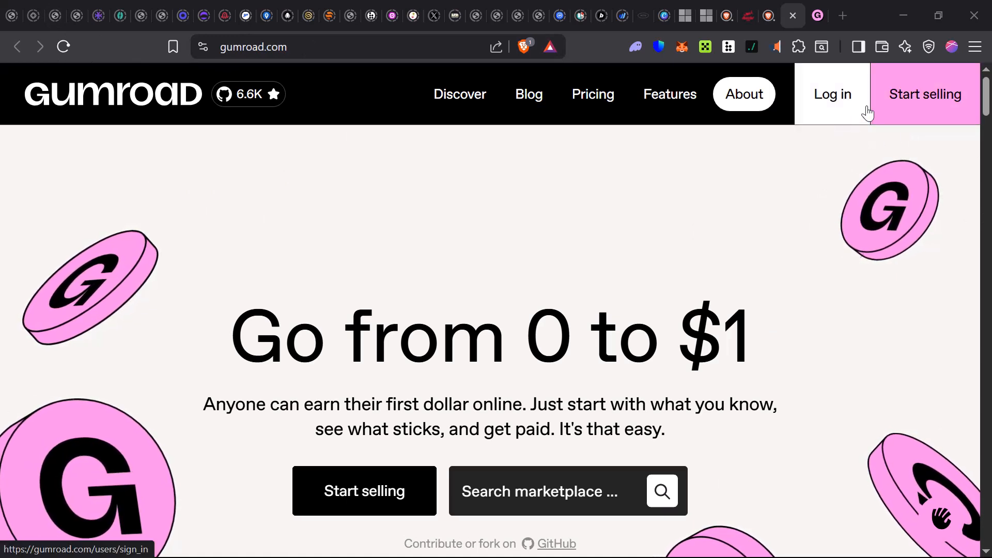
left_click(910, 105)
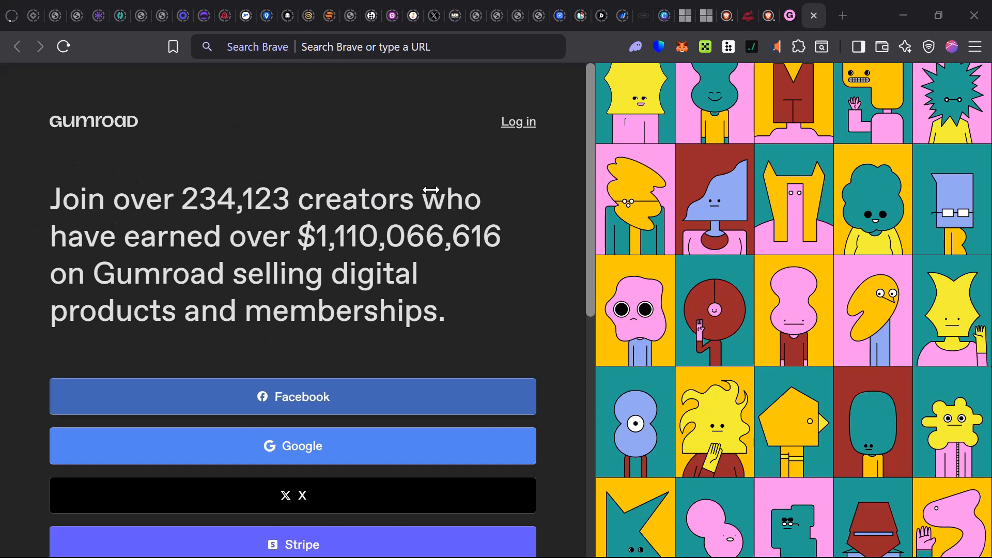
- Go through the email and password fields of the sign-up form and submit it to create the account
scroll(431, 190, "down", 9)
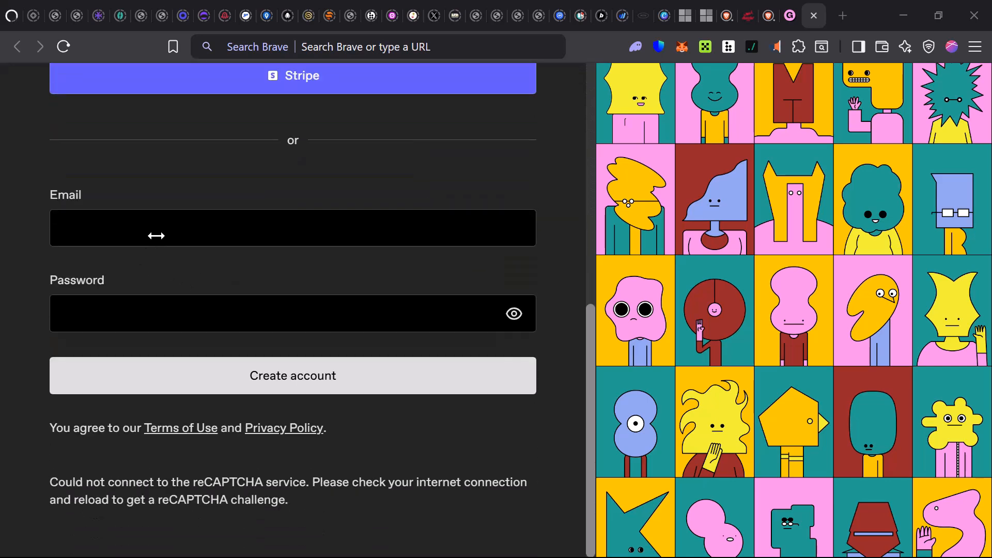
left_click(156, 236)
left_click(101, 314)
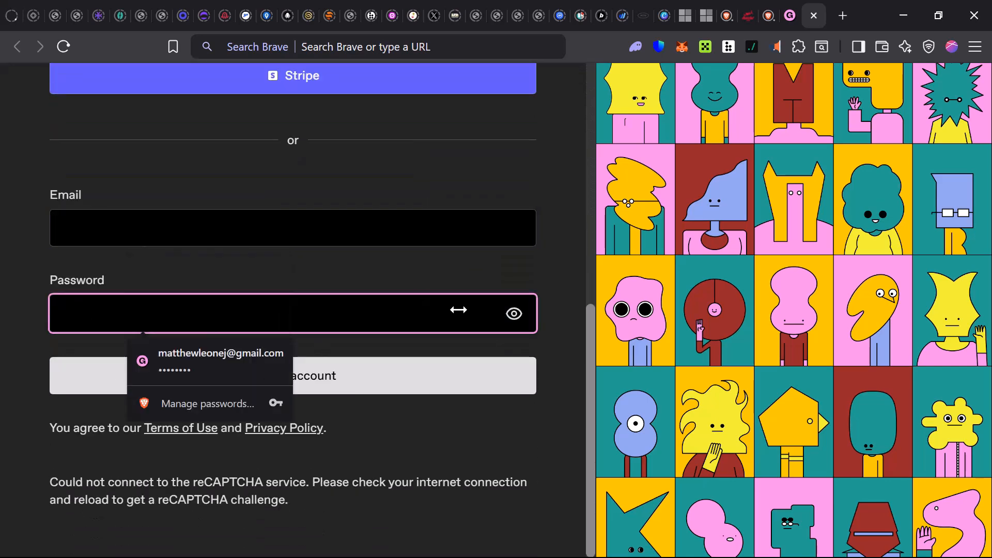
left_click(486, 447)
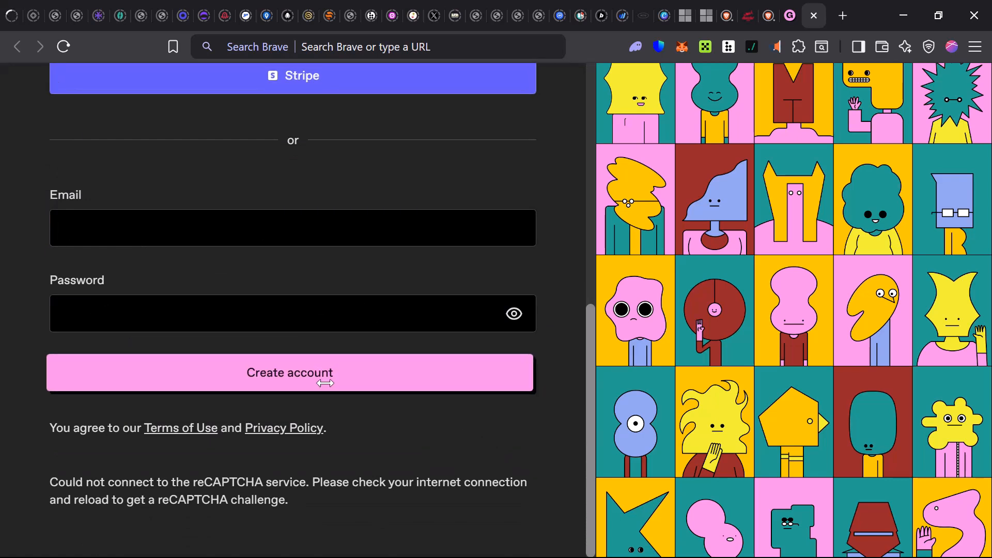
left_click(334, 362)
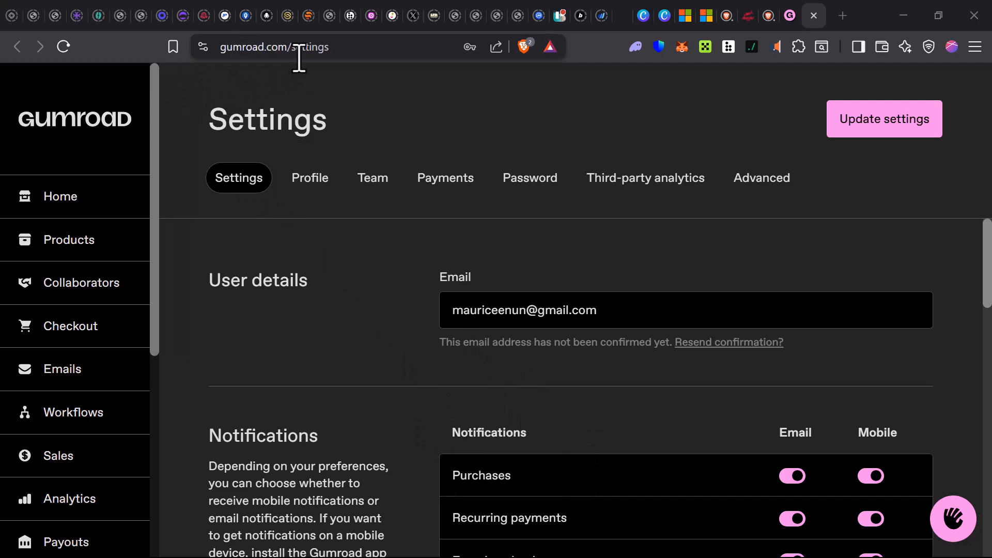
- Review the account's notification, support email and local settings, including the currencies available for selling
scroll(284, 282, "down", 3)
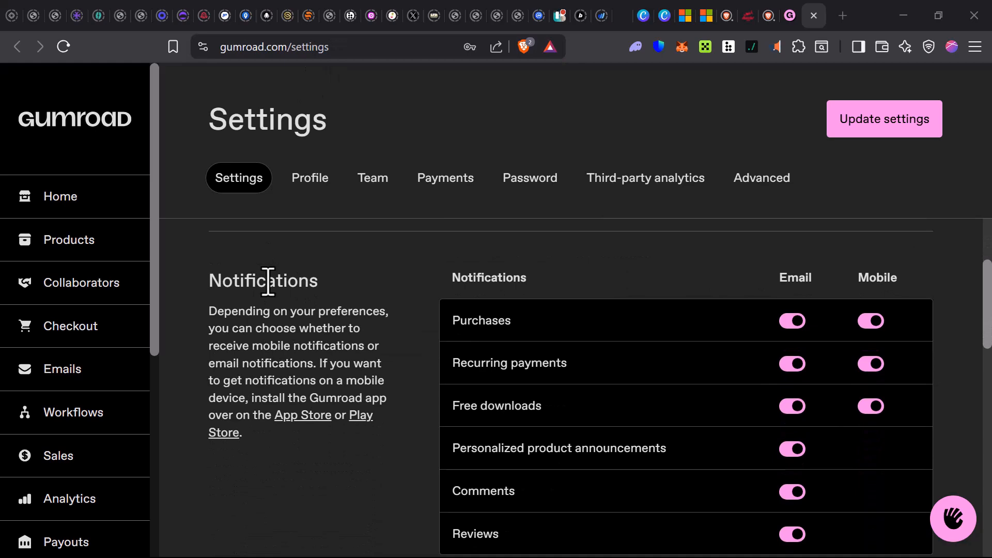
scroll(602, 270, "down", 6)
scroll(596, 271, "up", 4)
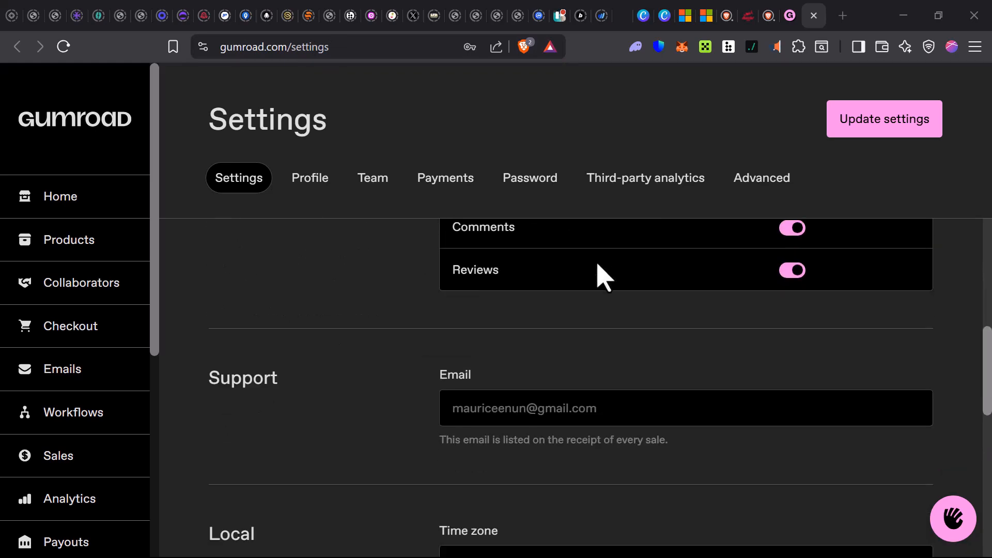
scroll(589, 280, "down", 6)
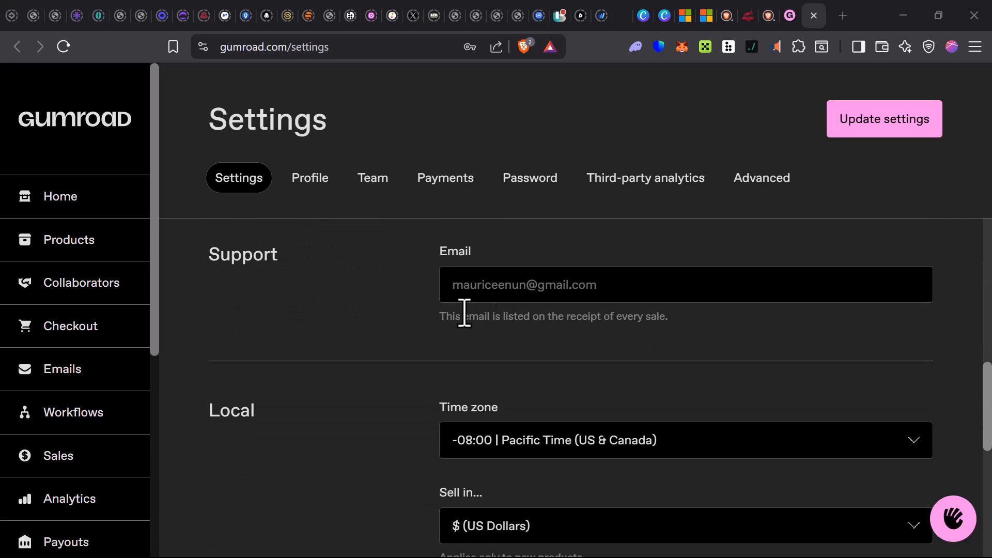
scroll(499, 372, "down", 3)
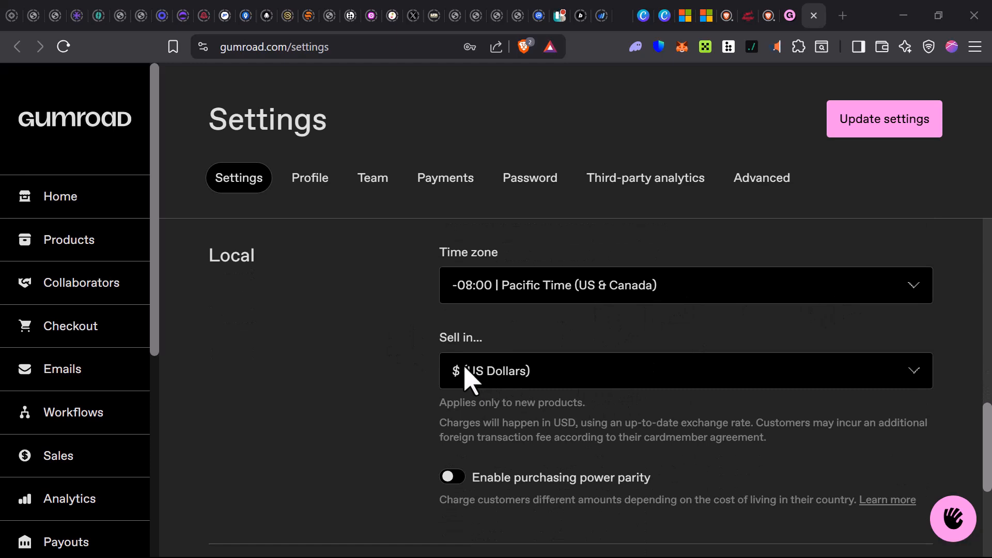
left_click(879, 379)
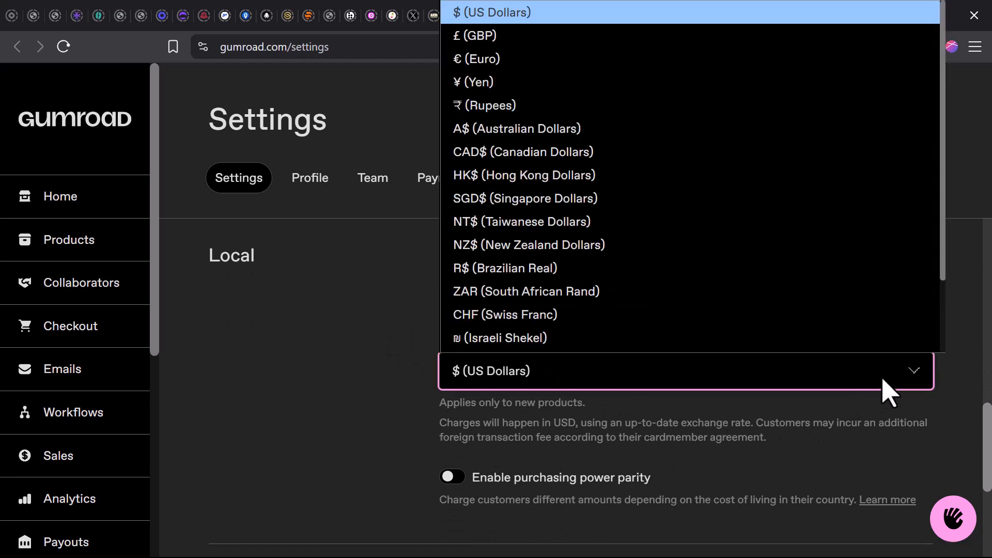
scroll(581, 321, "down", 1)
scroll(576, 307, "down", 1)
scroll(578, 312, "down", 1)
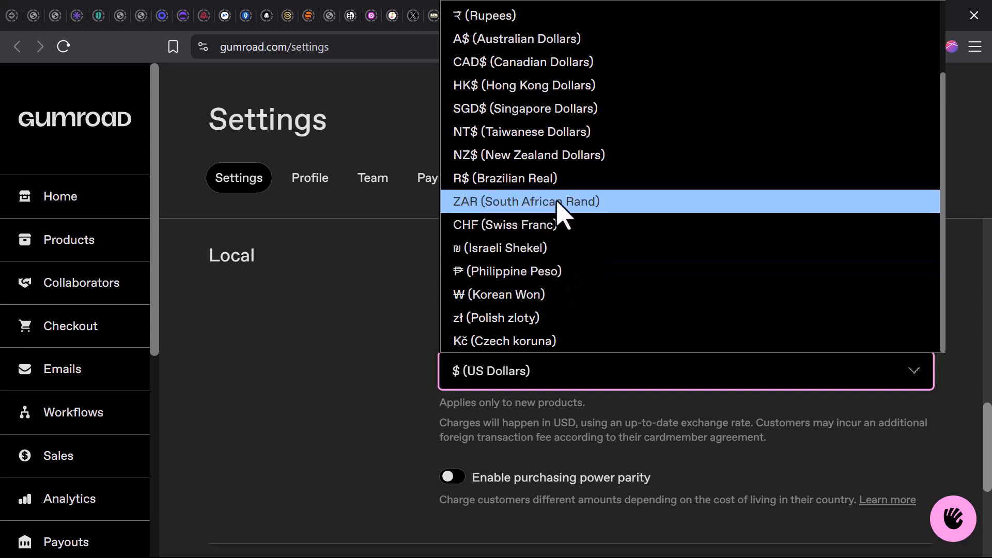
left_click(344, 233)
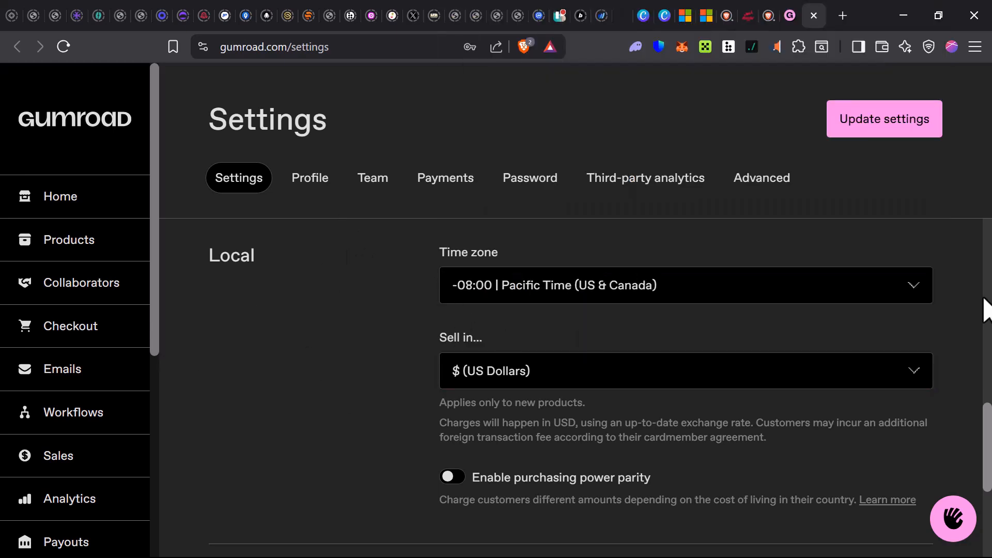
- Go to the home dashboard and open the "Make an impression" profile customization in a new browser tab
left_click(79, 209)
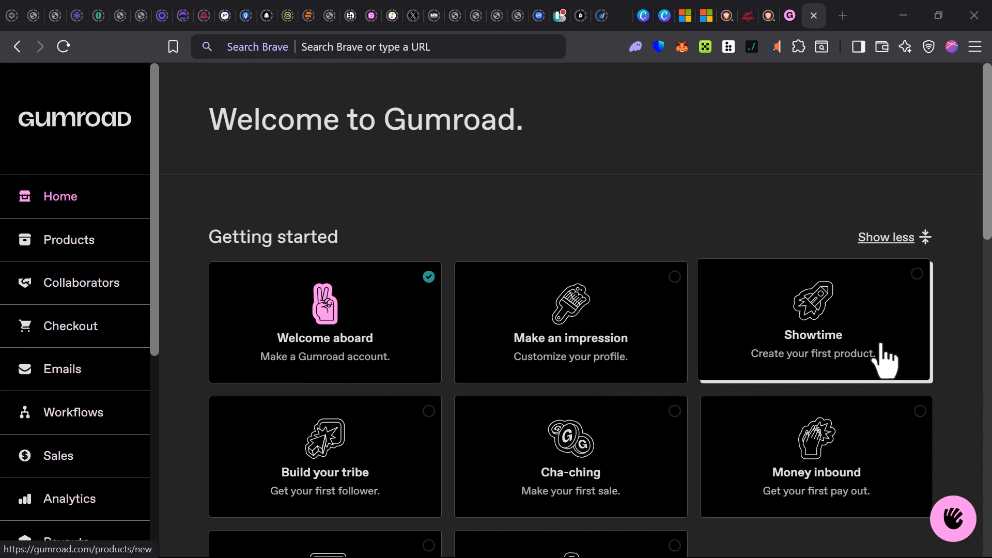
scroll(884, 352, "down", 1)
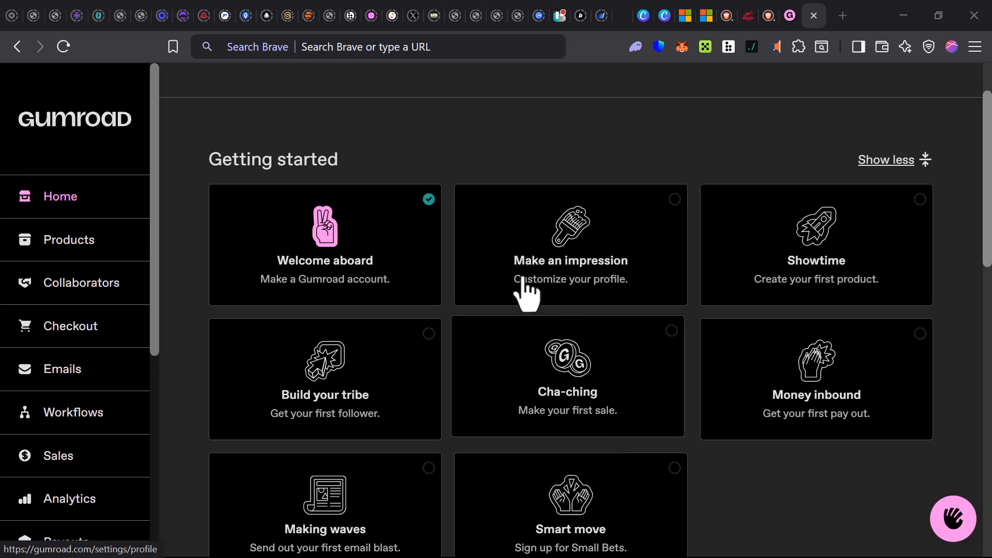
right_click(588, 274)
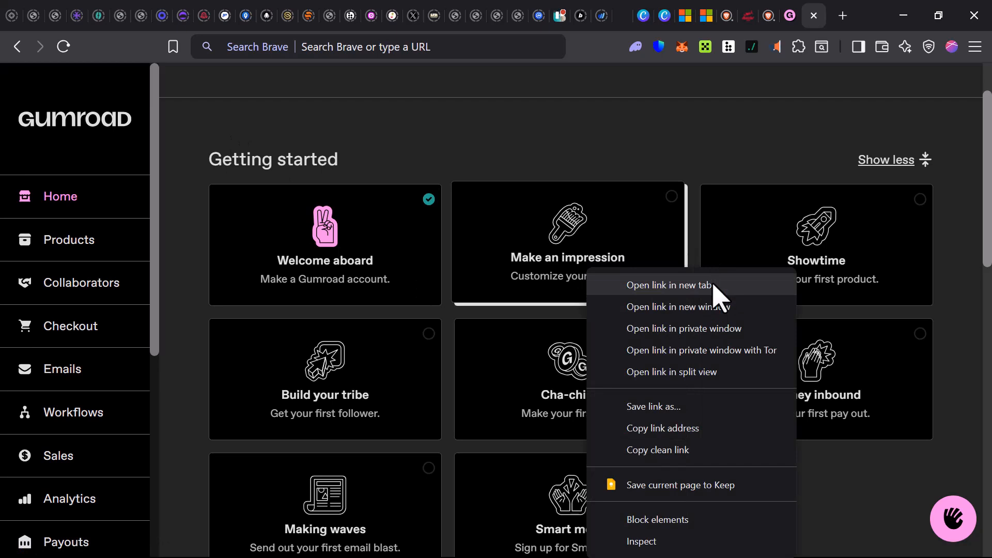
left_click(714, 285)
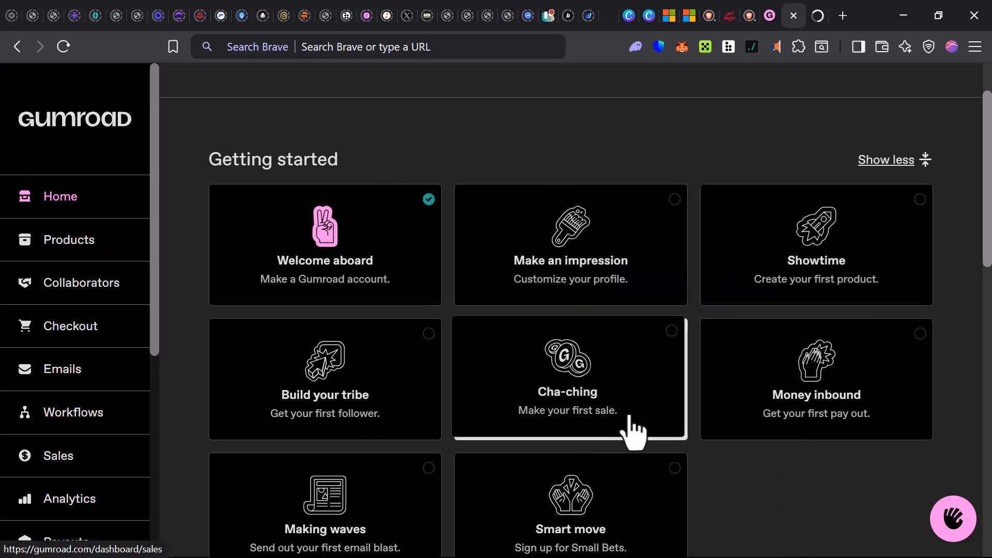
key("ctrl+Tab")
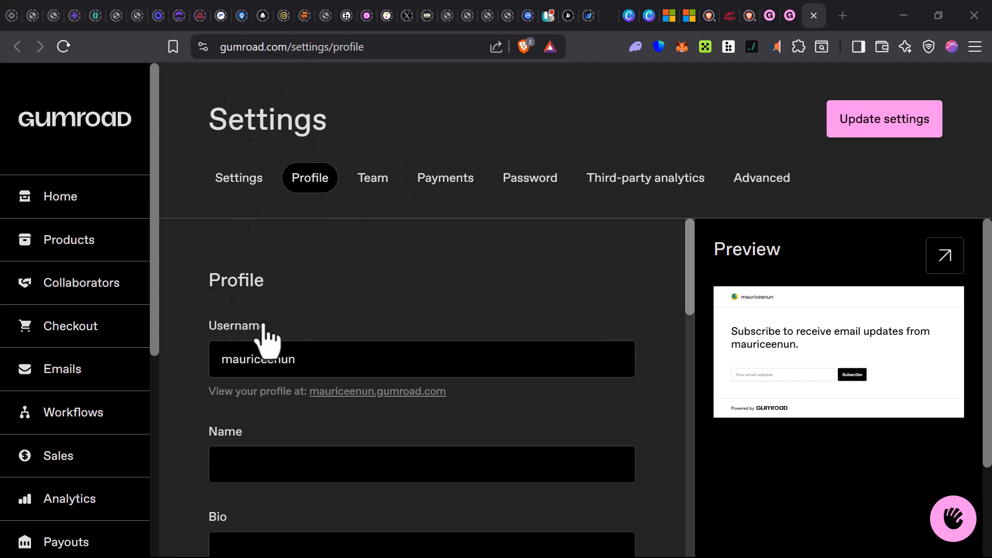
- Examine the profile settings for username, name, bio, logo requirements, social links and font choices
scroll(312, 339, "down", 1)
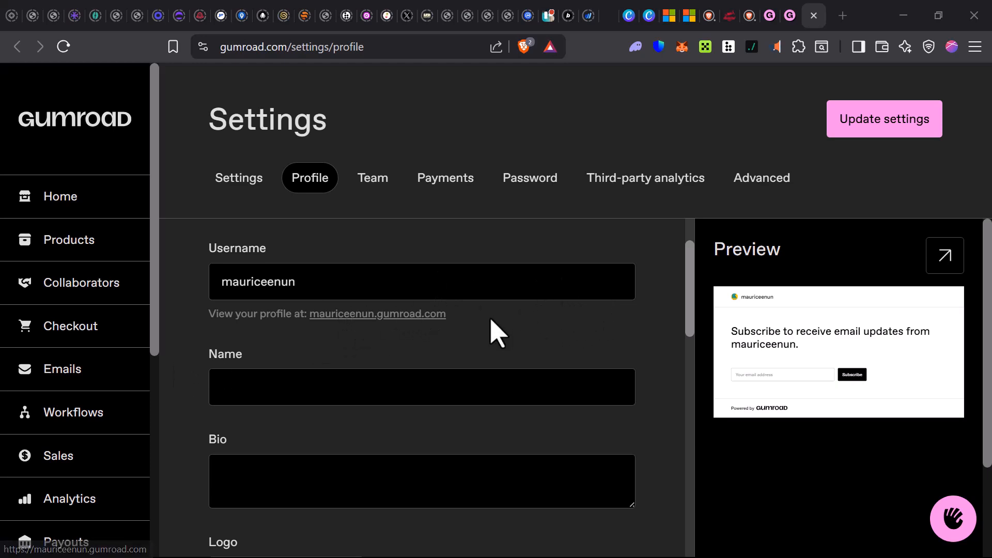
scroll(497, 334, "down", 1)
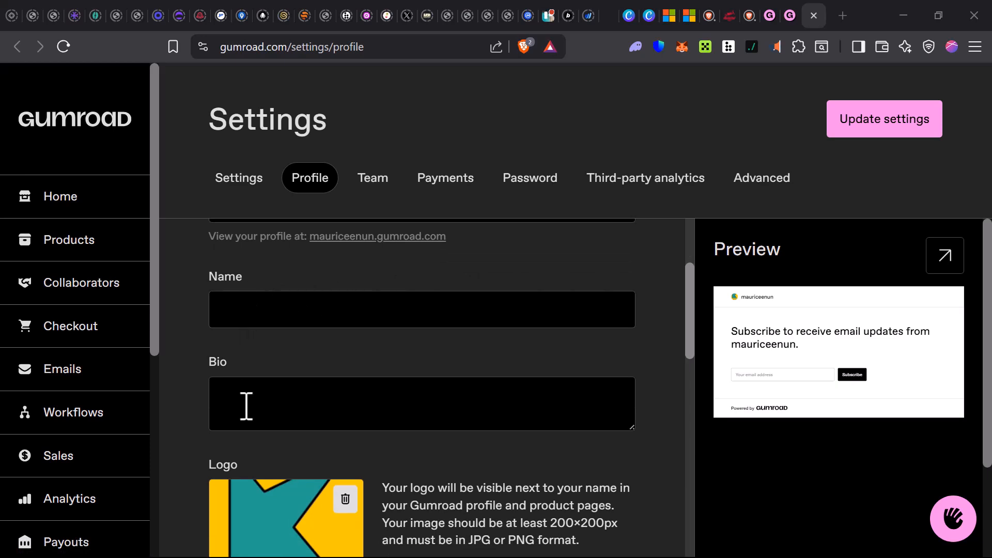
scroll(251, 403, "down", 2)
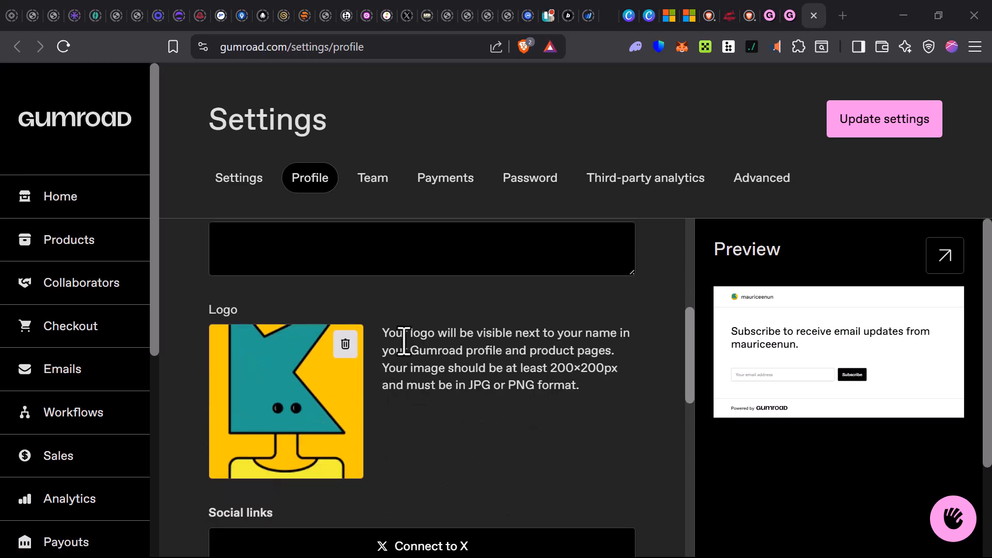
left_click_drag(388, 331, 639, 341)
left_click(627, 362)
scroll(367, 398, "down", 3)
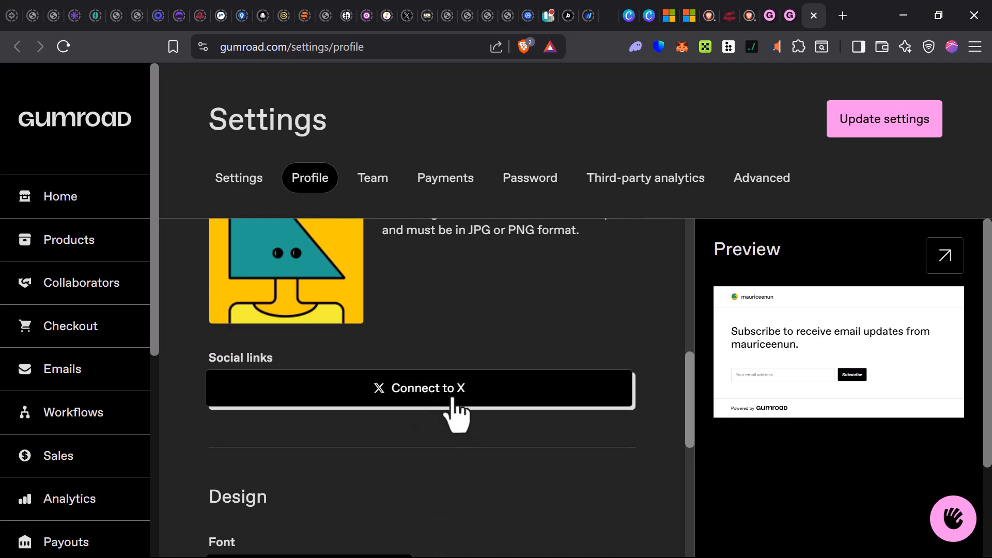
scroll(486, 413, "down", 3)
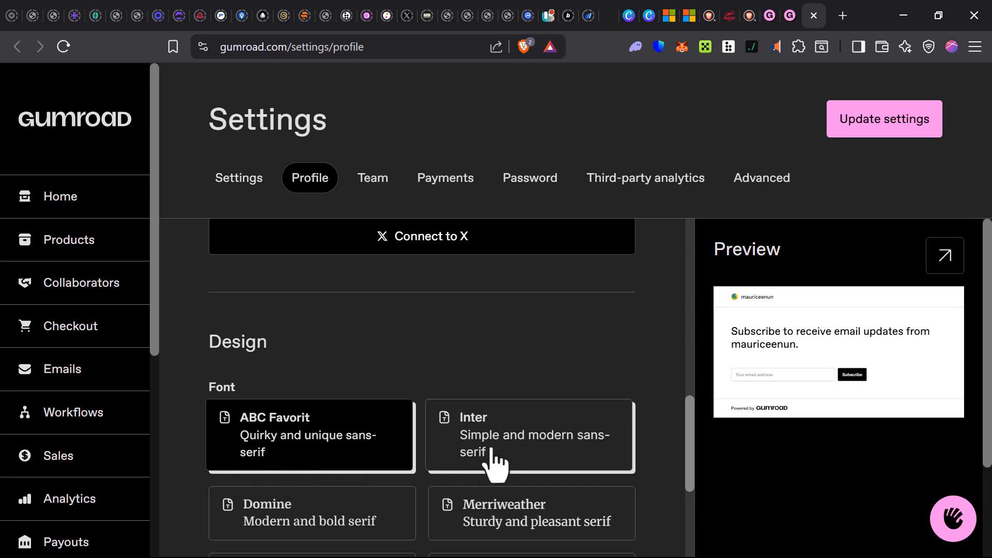
- Set the profile's highlight color to a dark red, RGB 157, 21, 24
scroll(569, 499, "down", 4)
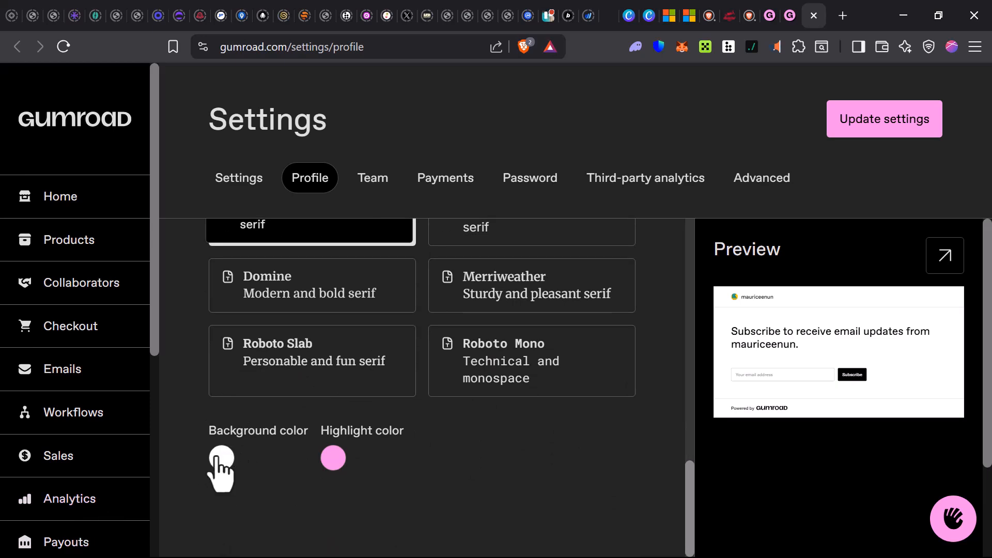
left_click(335, 478)
left_click(379, 364)
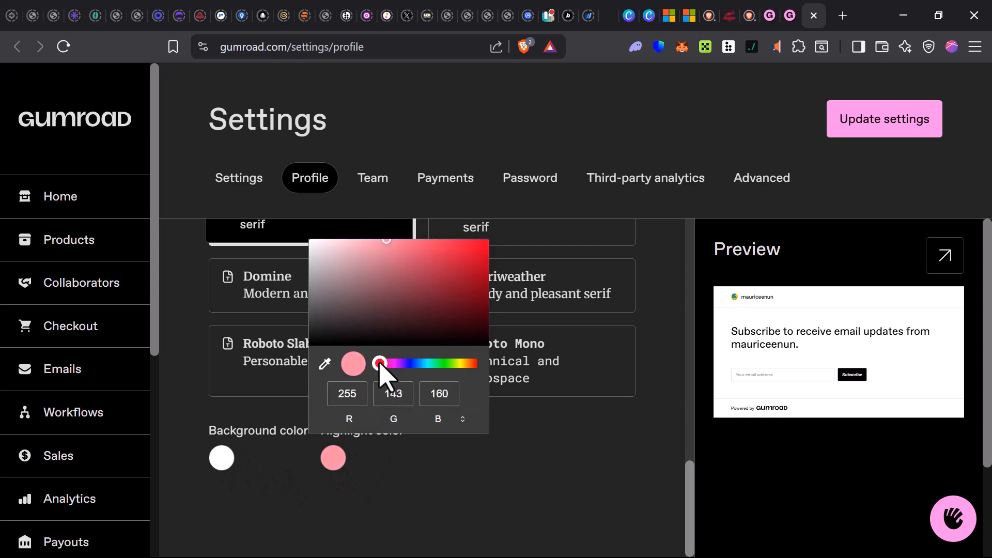
left_click_drag(382, 368, 386, 370)
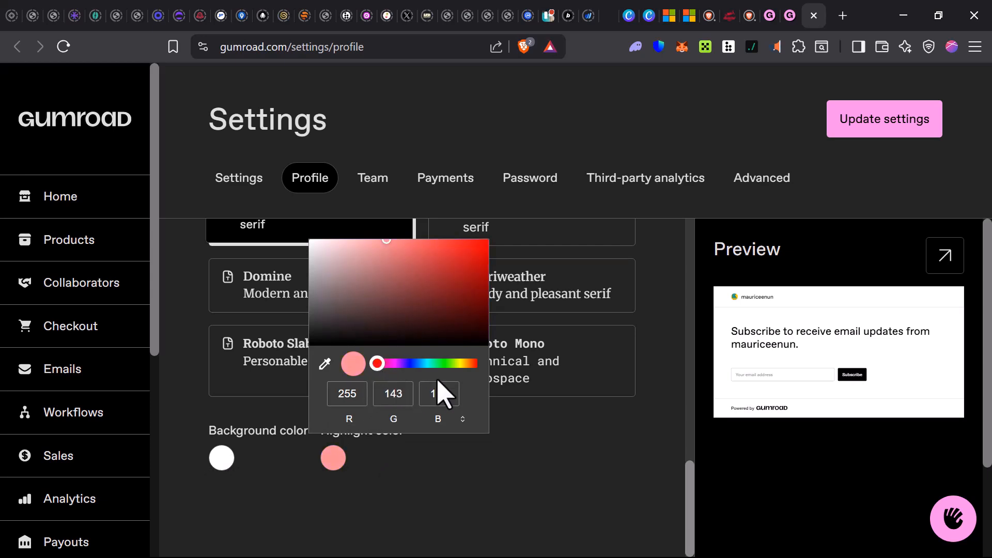
left_click_drag(438, 328, 465, 279)
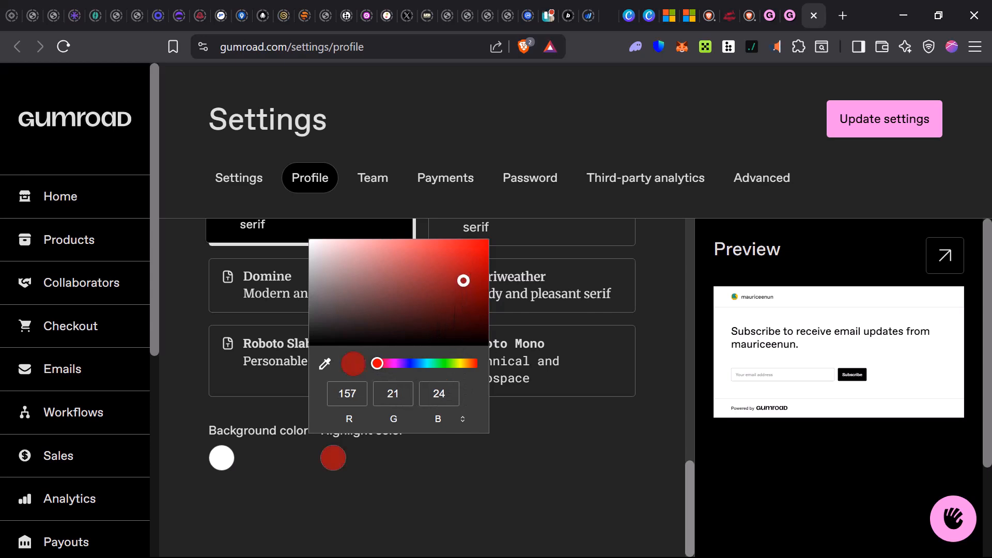
left_click(487, 539)
- Look over the profile settings again, and examine the invitation form and member list in the Team settings
scroll(465, 517, "up", 8)
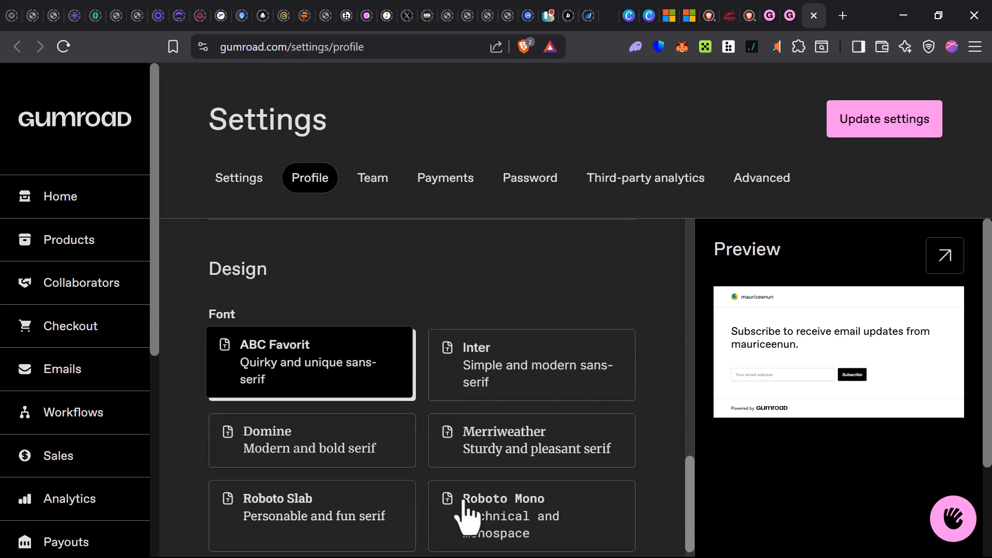
scroll(460, 505, "down", 8)
scroll(458, 481, "up", 8)
scroll(452, 470, "up", 10)
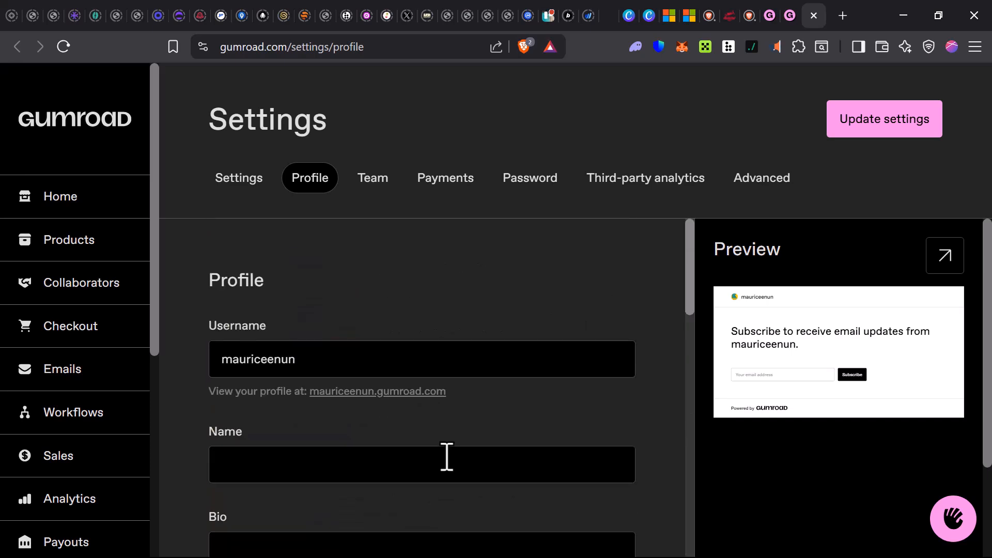
scroll(446, 458, "down", 3)
scroll(441, 465, "up", 3)
left_click(368, 188)
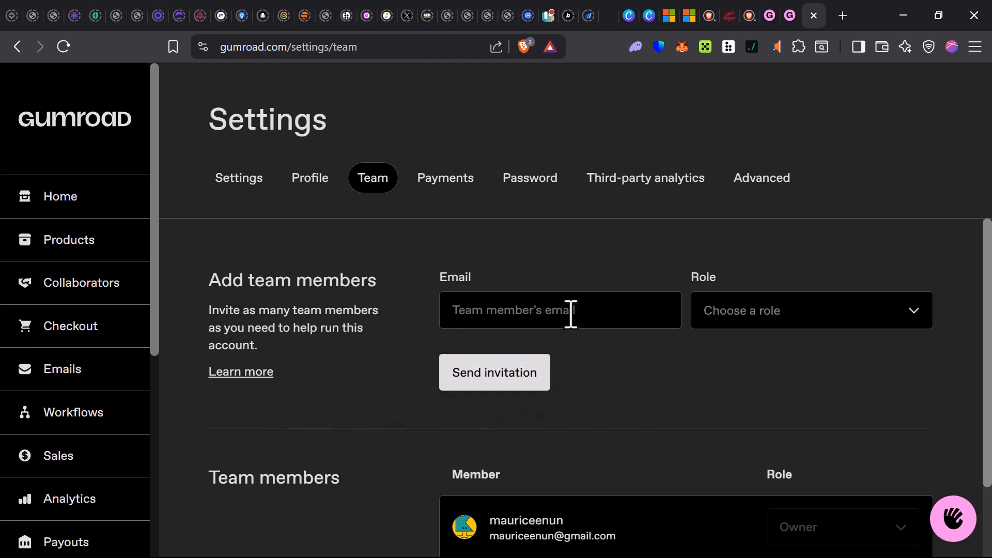
scroll(594, 448, "down", 2)
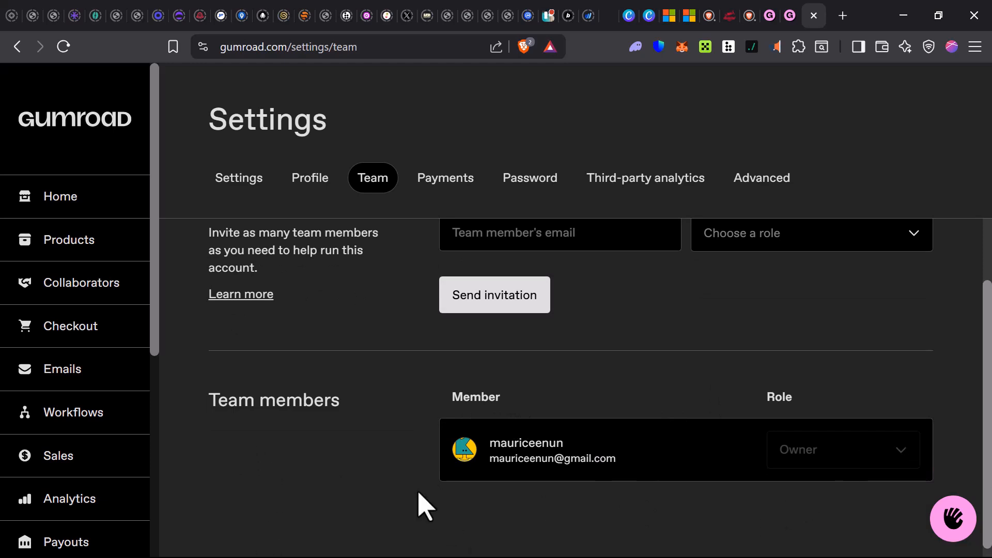
- Return to the home dashboard and open the "Showtime" first-product page in a new browser tab
left_click(782, 25)
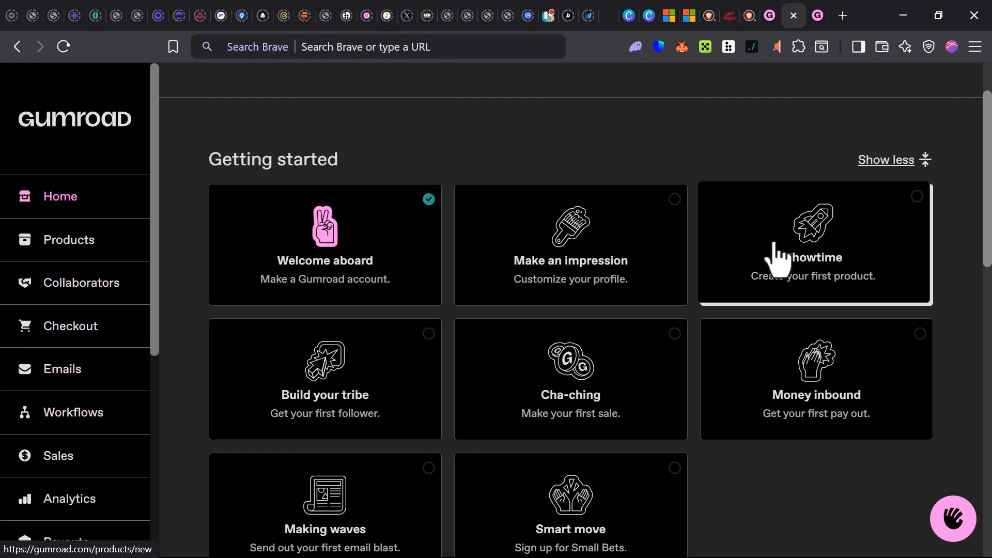
right_click(740, 227)
left_click(833, 243)
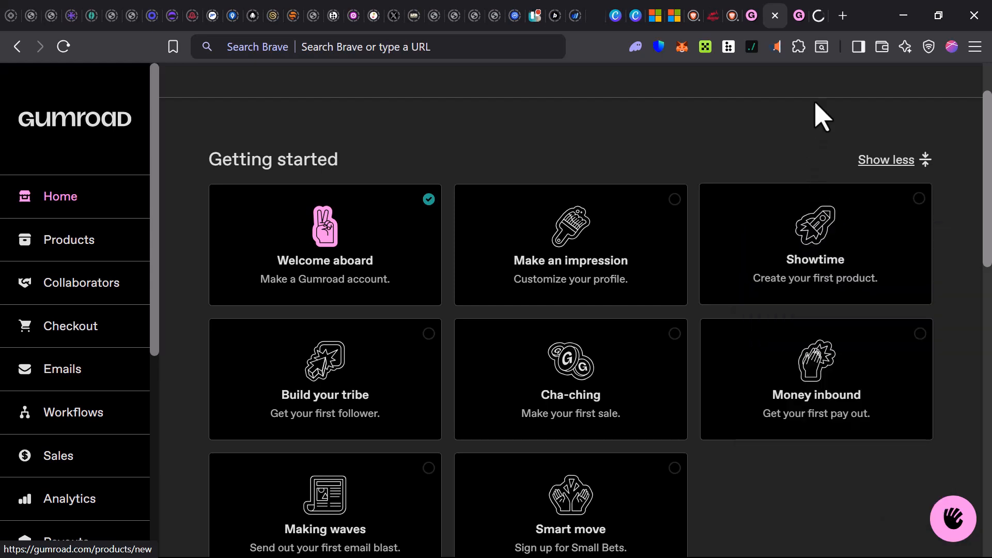
left_click(819, 16)
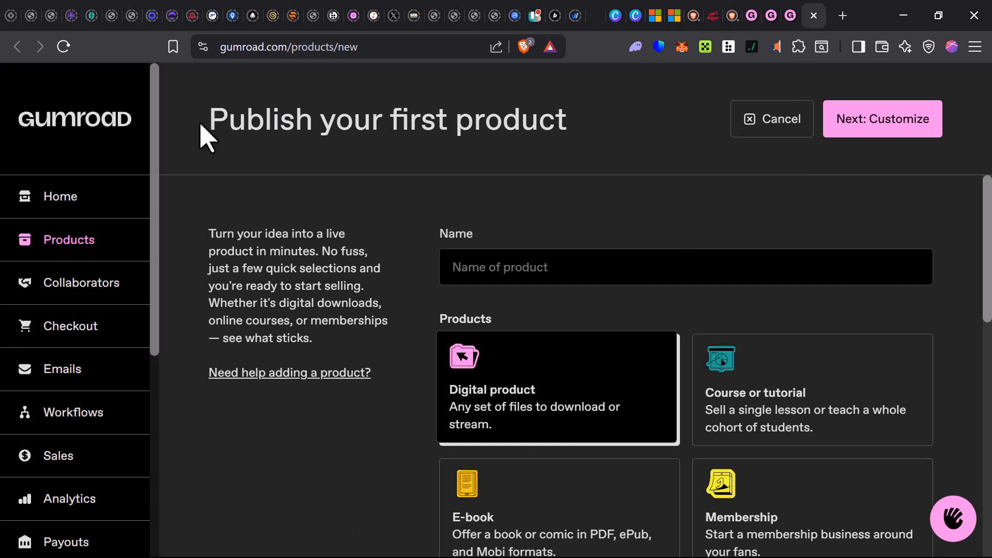
left_click_drag(202, 124, 496, 101)
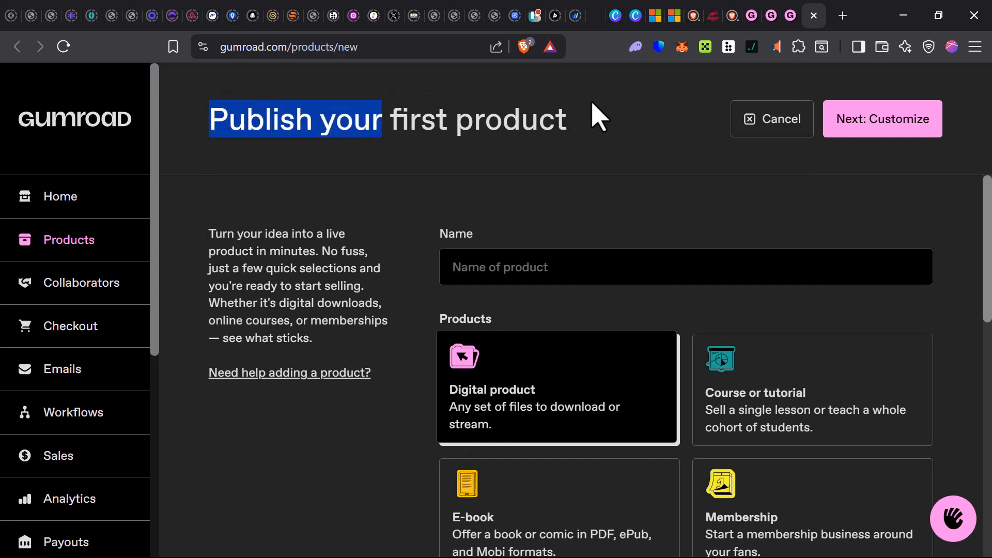
- Examine the new product form, covering the name, product types, services and price
left_click_drag(600, 116, 284, 166)
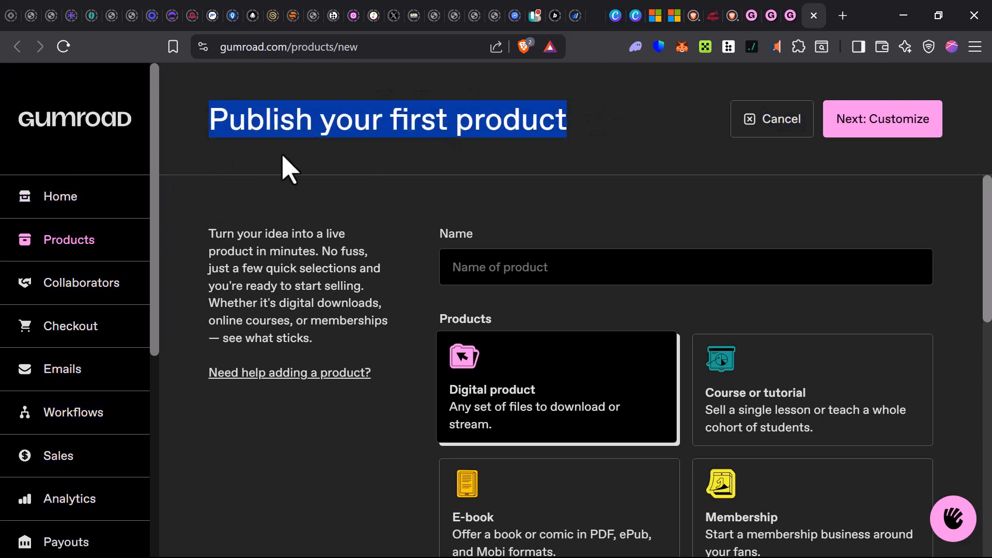
left_click(284, 250)
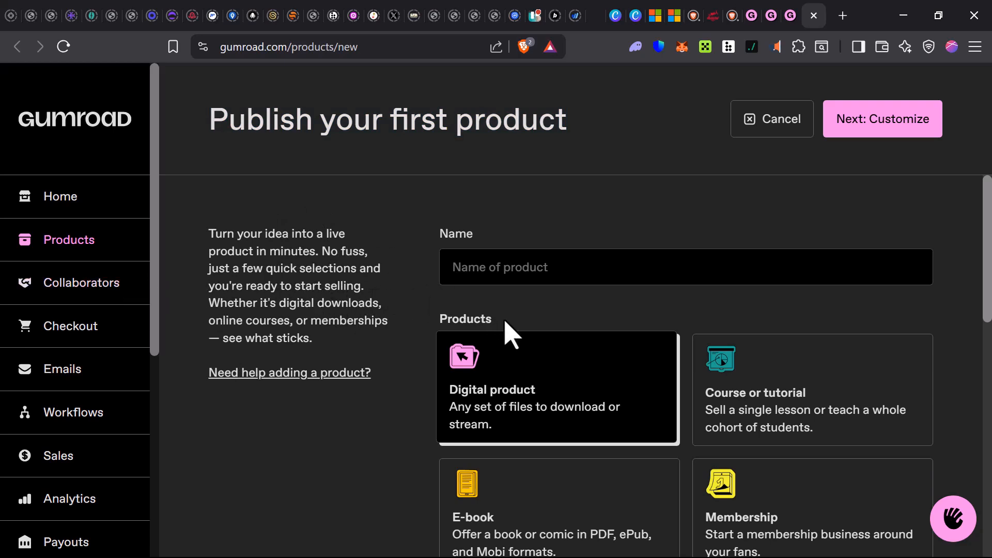
scroll(509, 333, "down", 2)
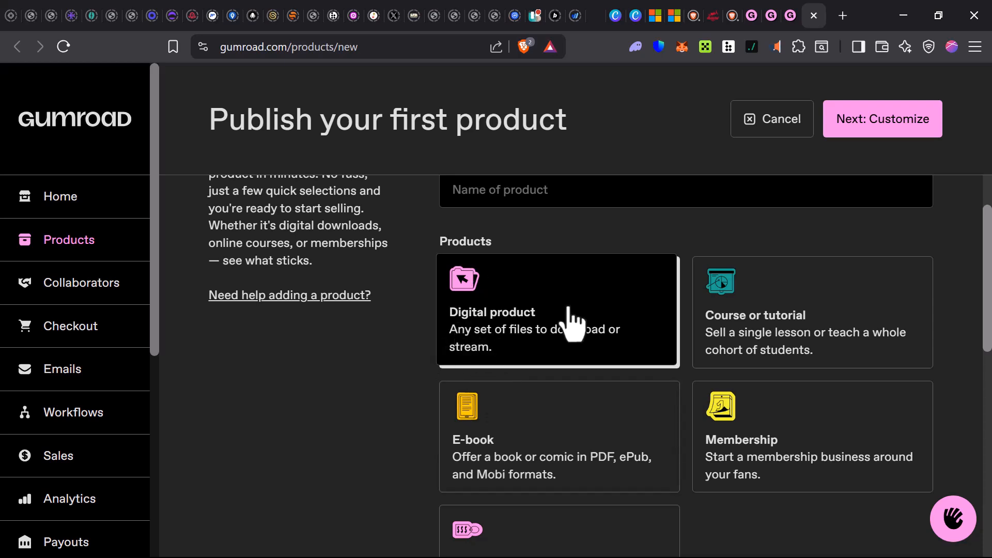
scroll(542, 465, "down", 3)
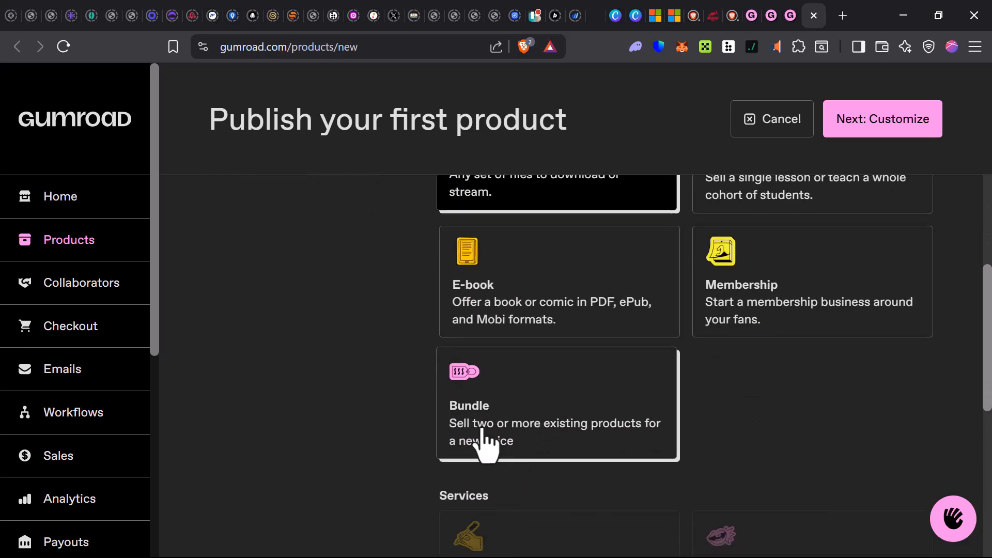
scroll(609, 421, "up", 4)
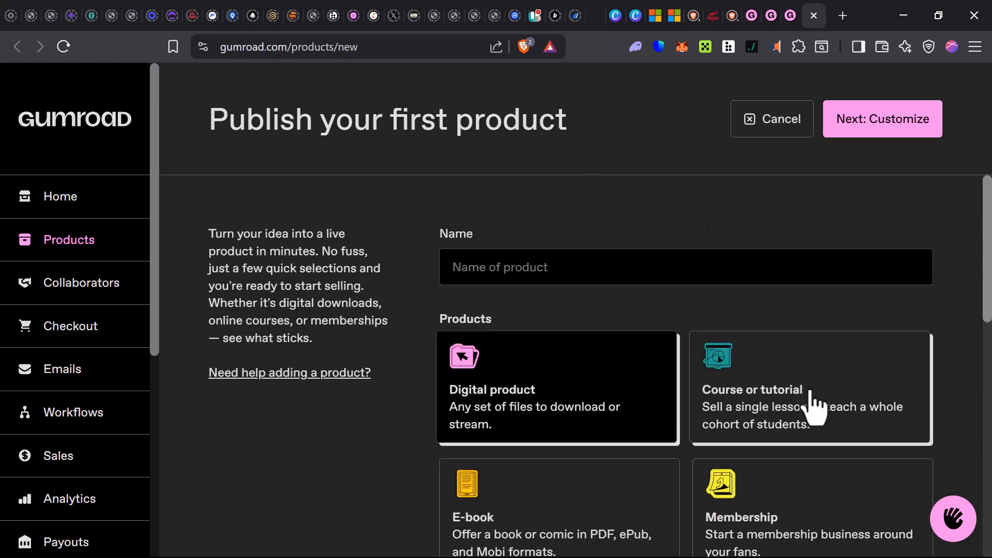
scroll(814, 405, "down", 2)
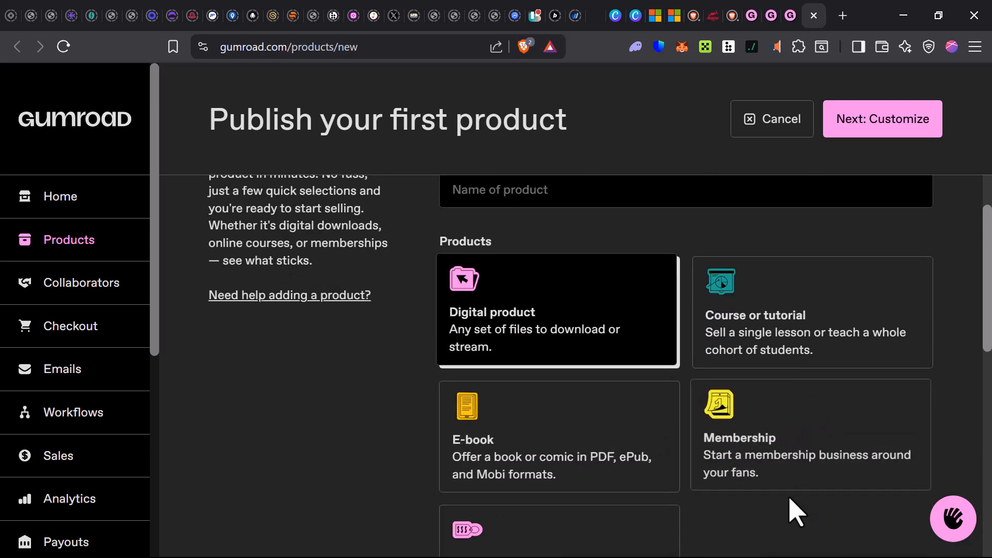
scroll(775, 517, "down", 7)
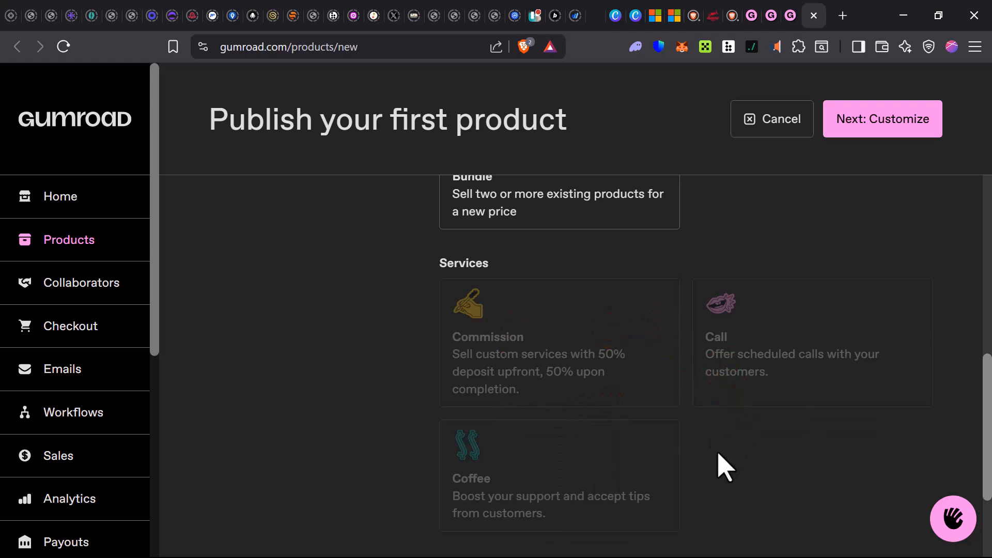
scroll(531, 505, "down", 1)
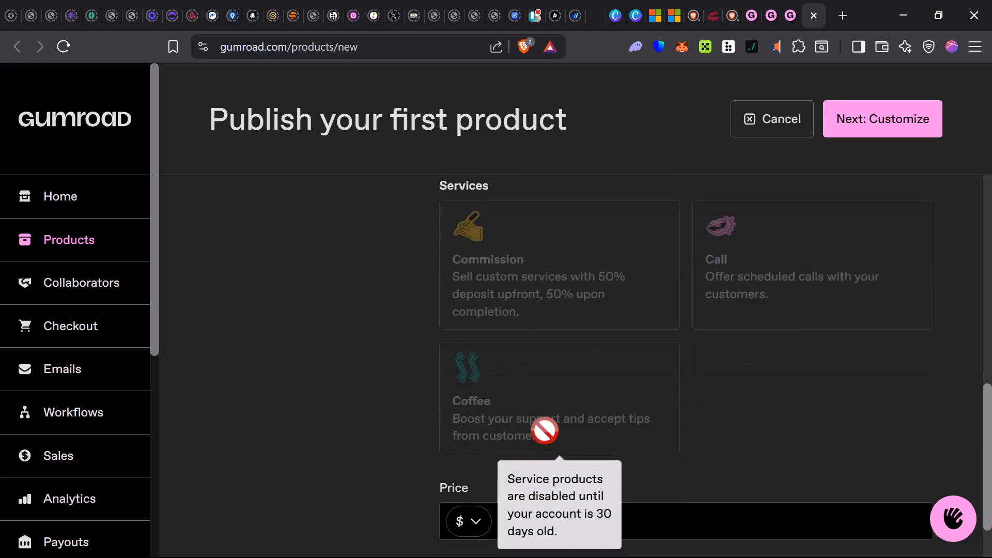
scroll(491, 483, "down", 1)
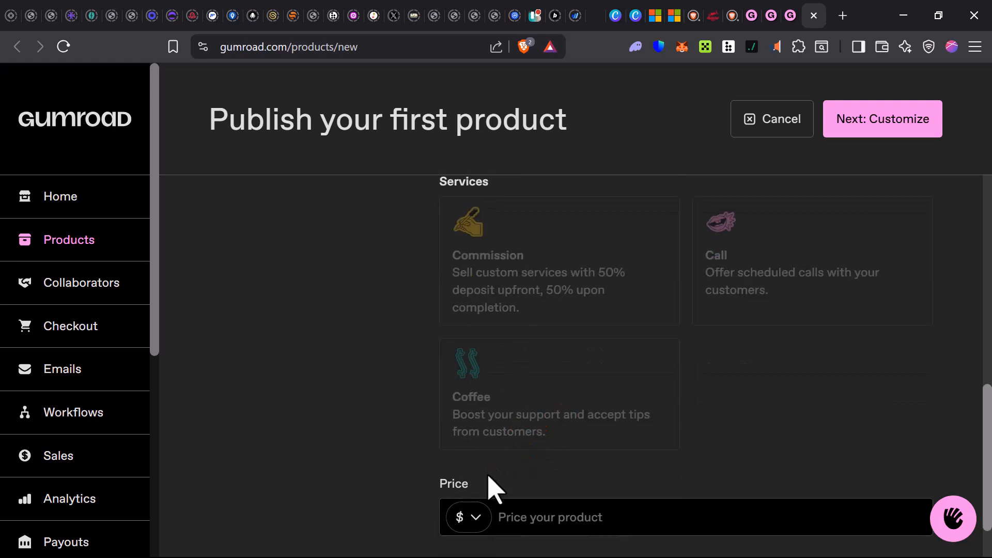
left_click(546, 451)
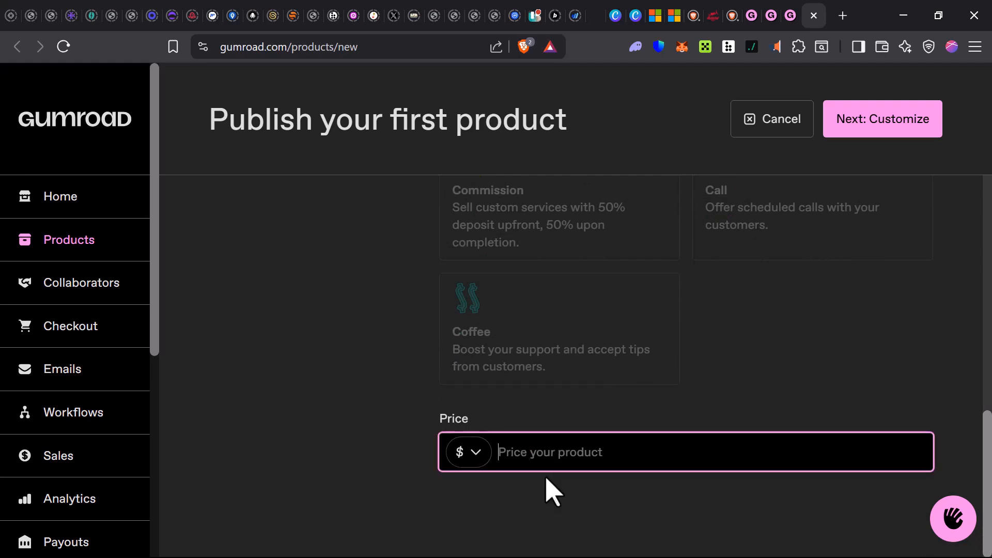
scroll(504, 460, "up", 8)
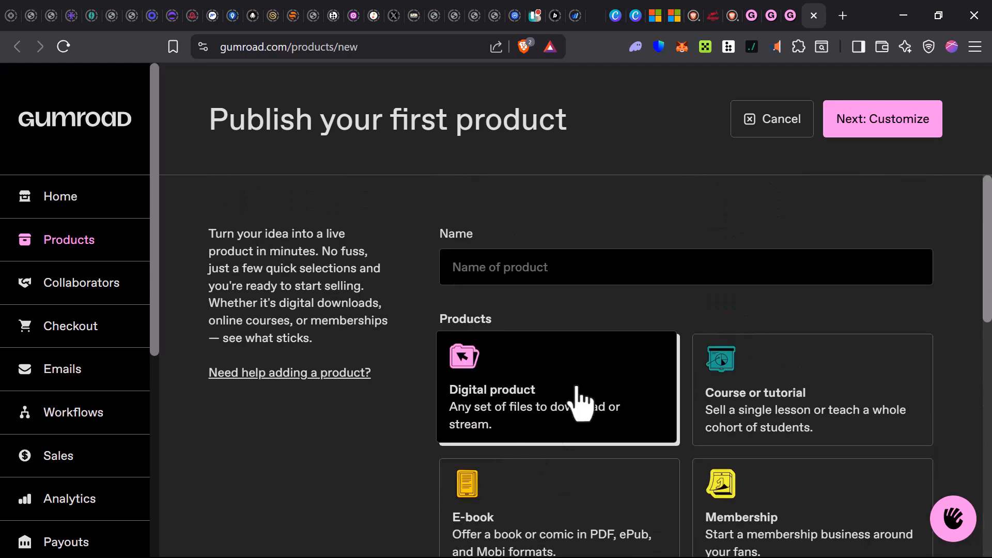
- Check the Canva home page and return to the Gumroad product form
left_click(619, 19)
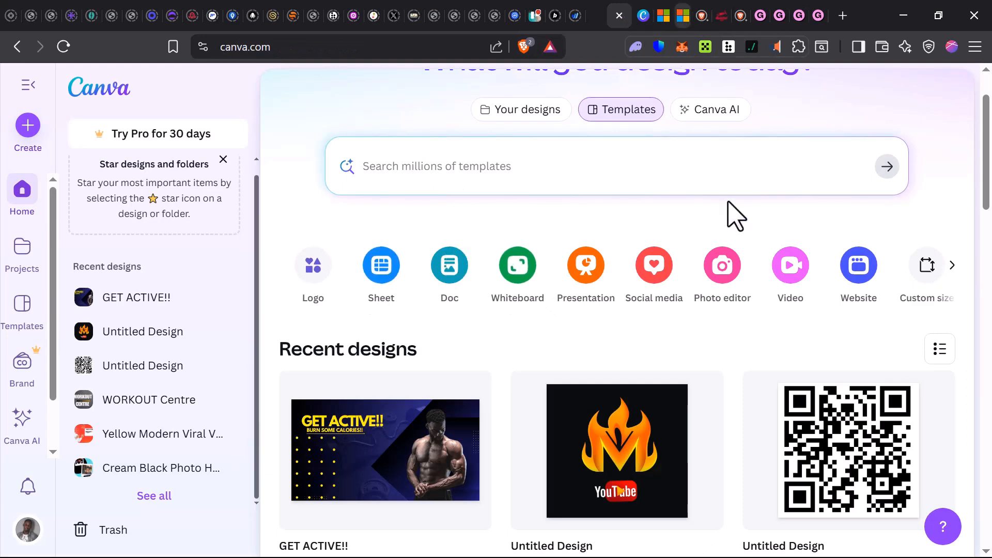
left_click(816, 21)
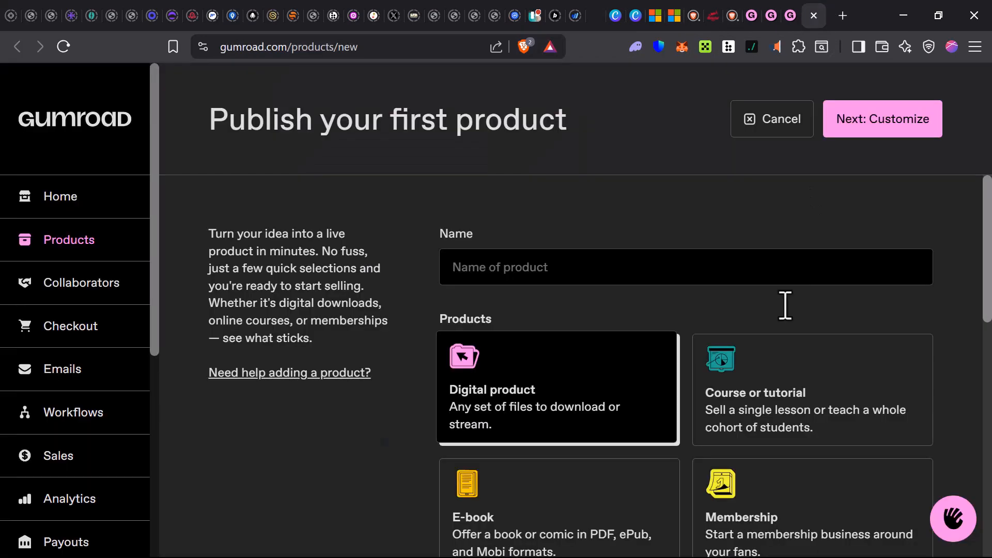
- Review the product types and choose E-book for the new product
scroll(498, 287, "down", 3)
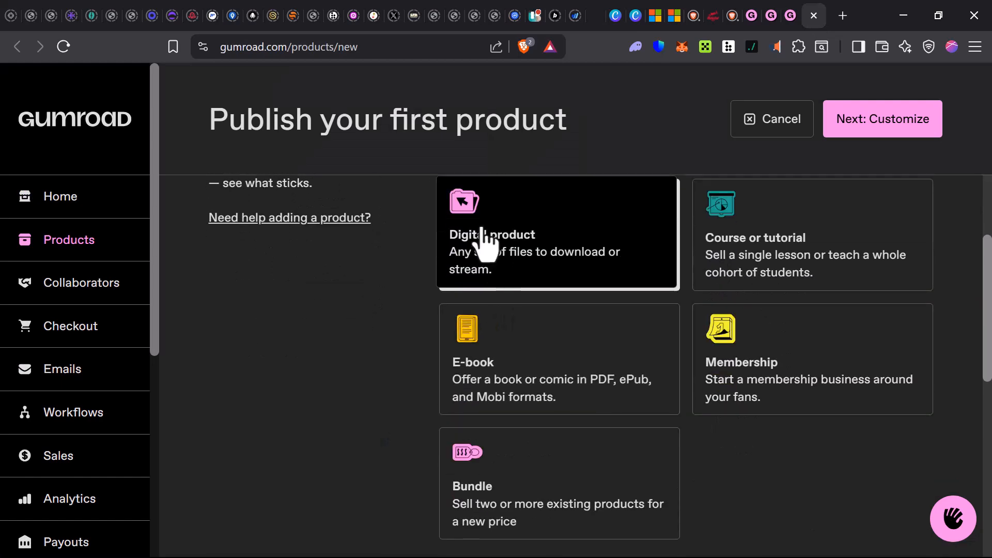
scroll(571, 405, "down", 2)
scroll(572, 452, "up", 2)
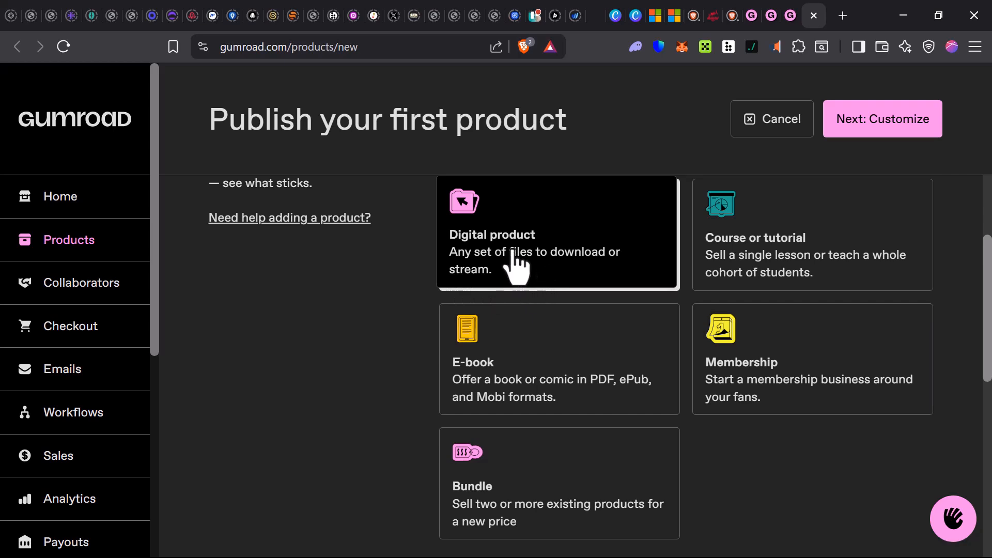
left_click(551, 368)
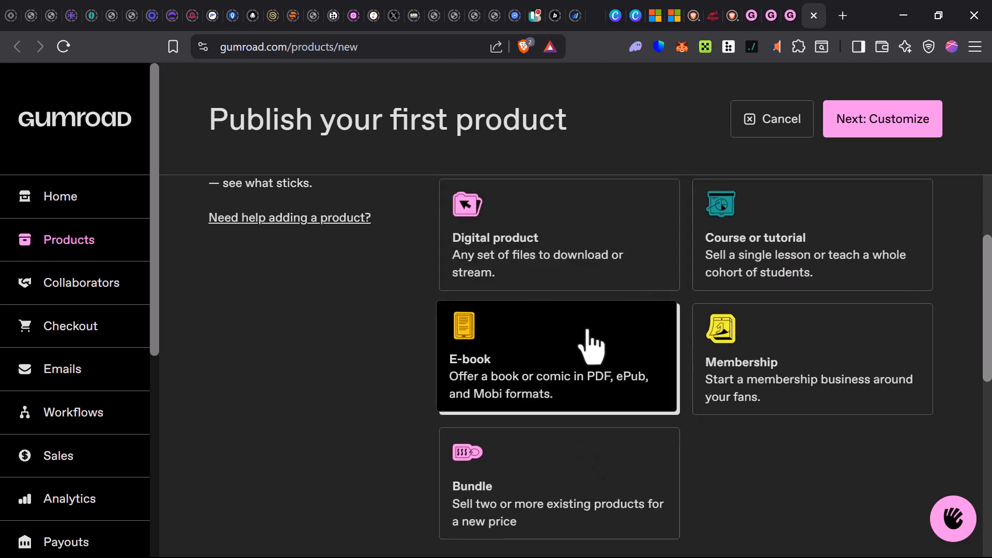
- Set the product's price to $30 and try to proceed to customization
scroll(534, 434, "down", 3)
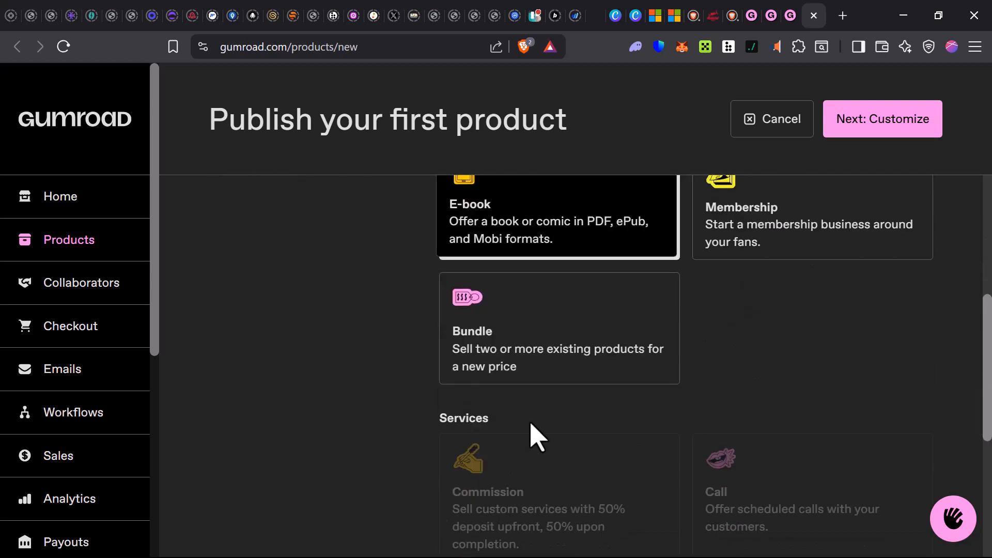
scroll(534, 436, "down", 6)
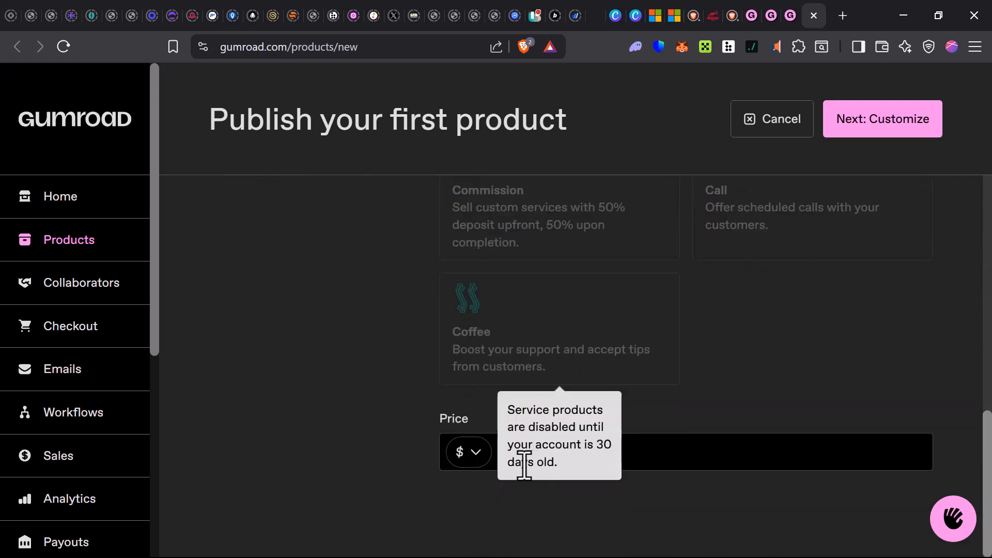
left_click(691, 451)
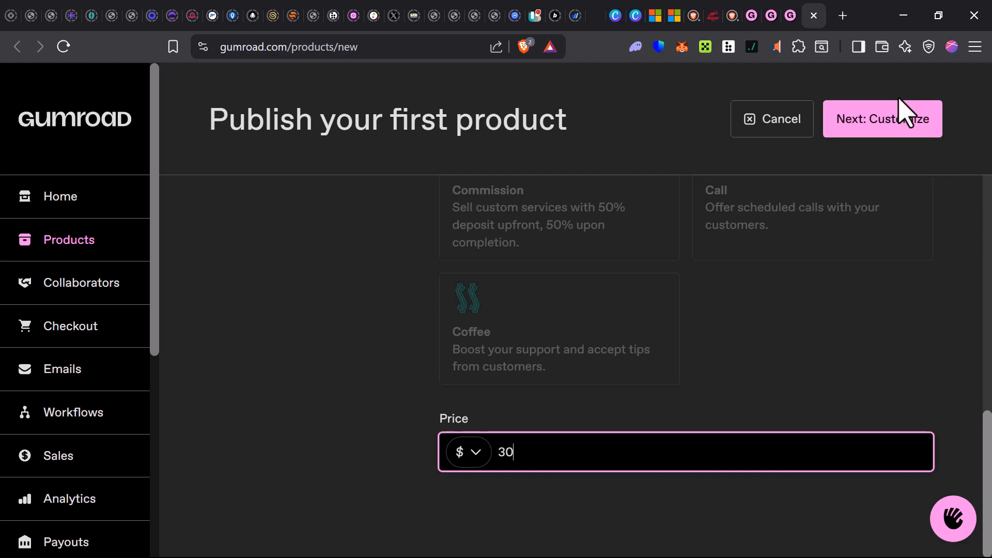
left_click(900, 123)
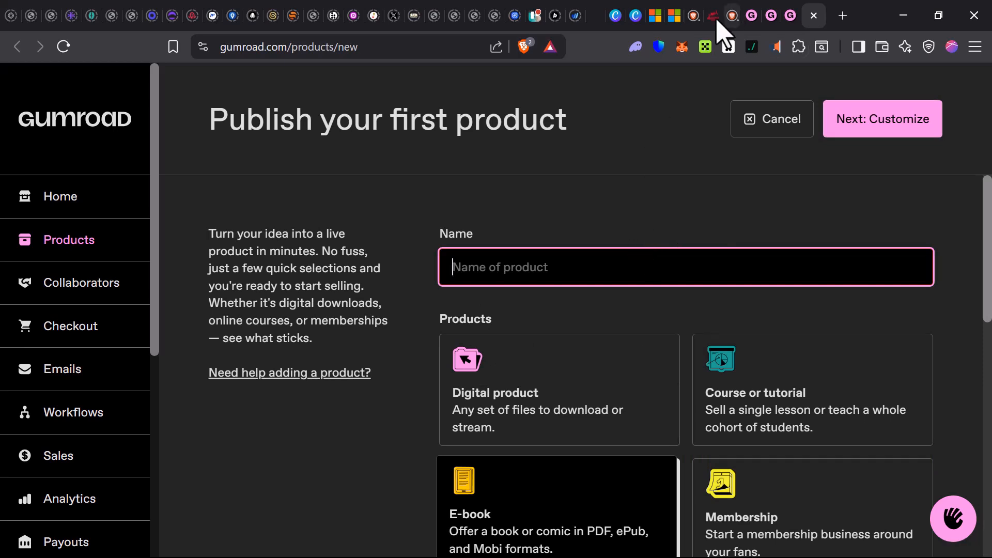
- Switch to Canva, browse the suggested templates for a new design, and open the "Plan Work Repeat" template in a new browser tab
left_click(615, 15)
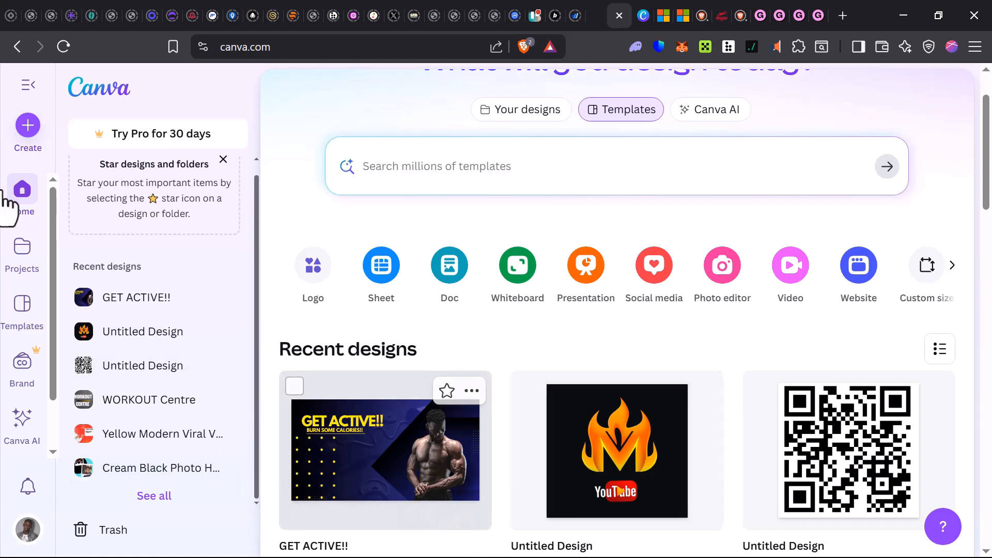
left_click(27, 128)
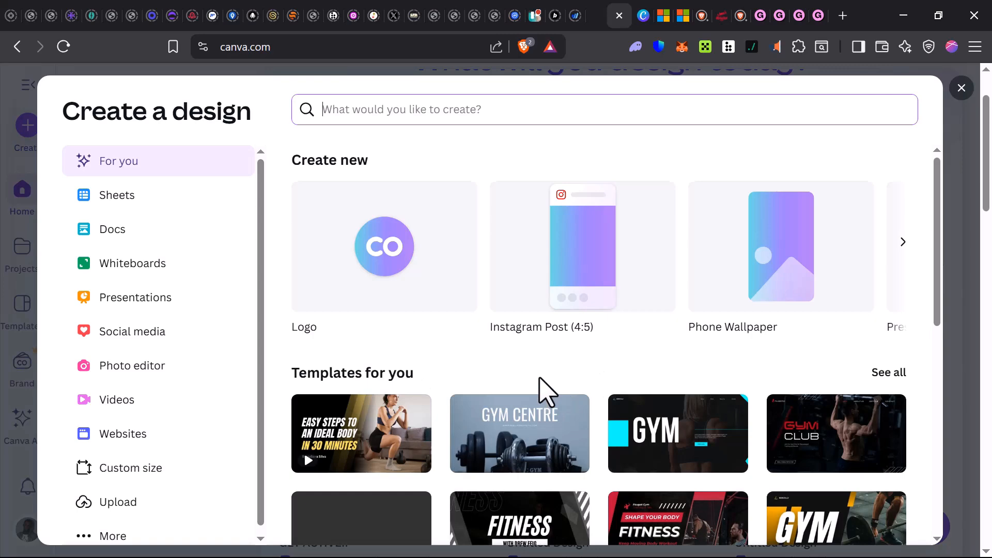
scroll(540, 393, "down", 2)
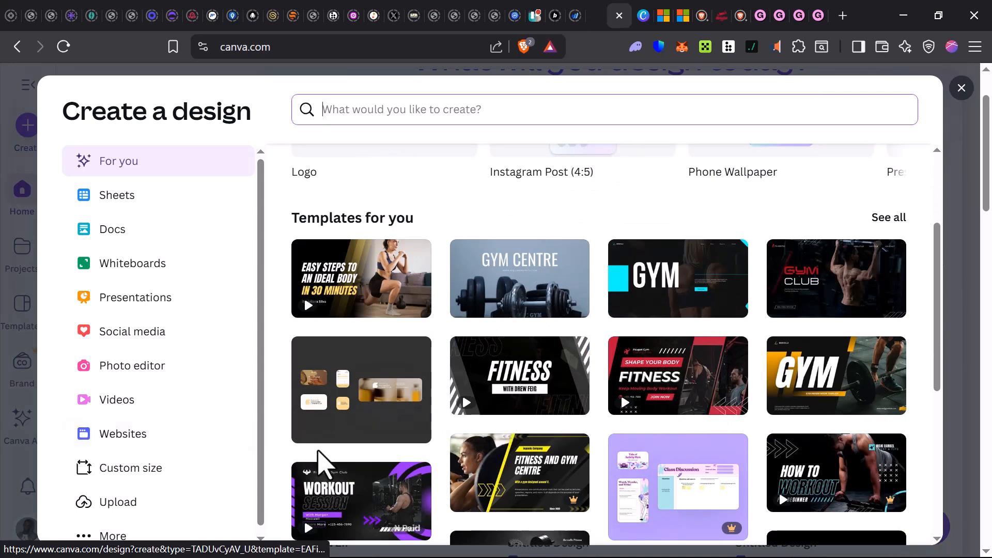
scroll(325, 468, "down", 4)
scroll(575, 463, "up", 1)
scroll(531, 494, "down", 1)
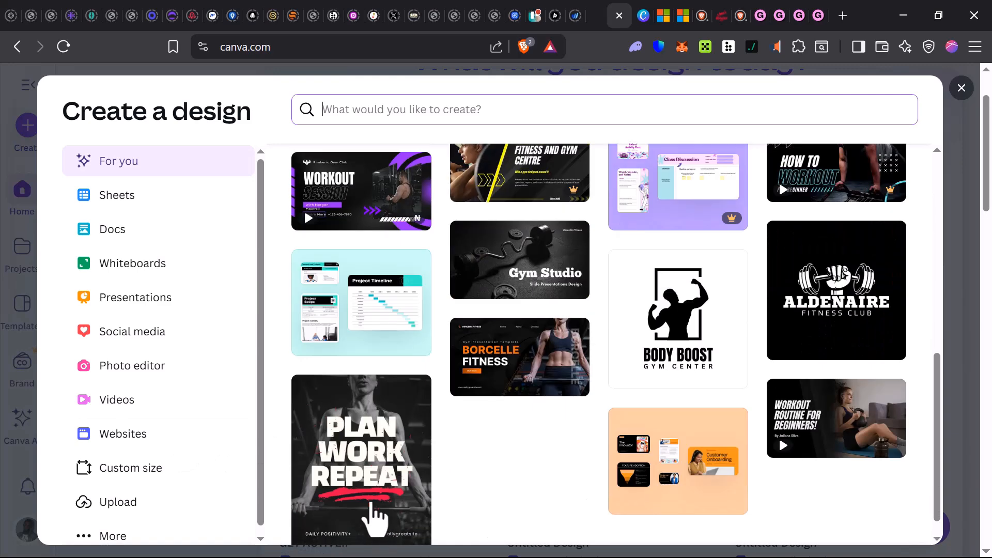
scroll(380, 471, "down", 1)
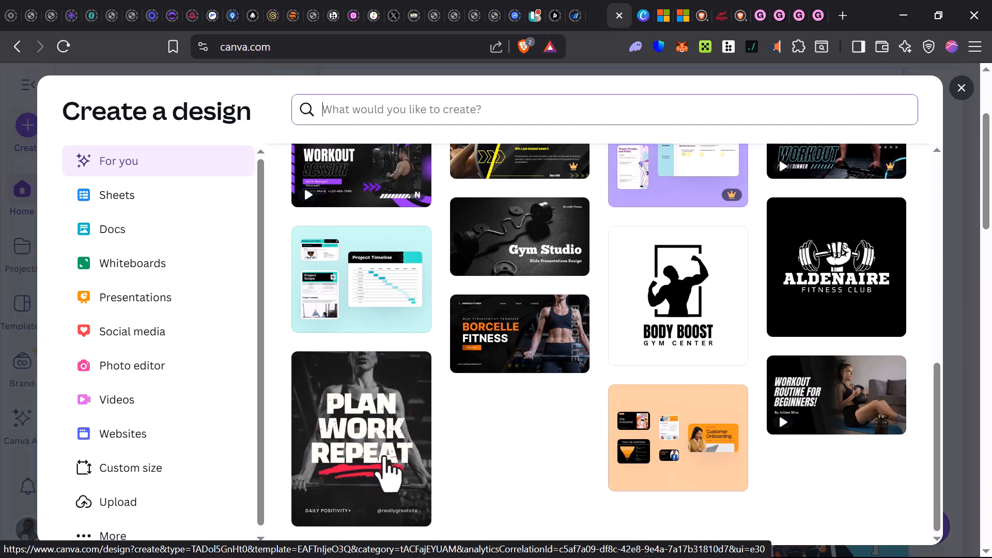
right_click(385, 456)
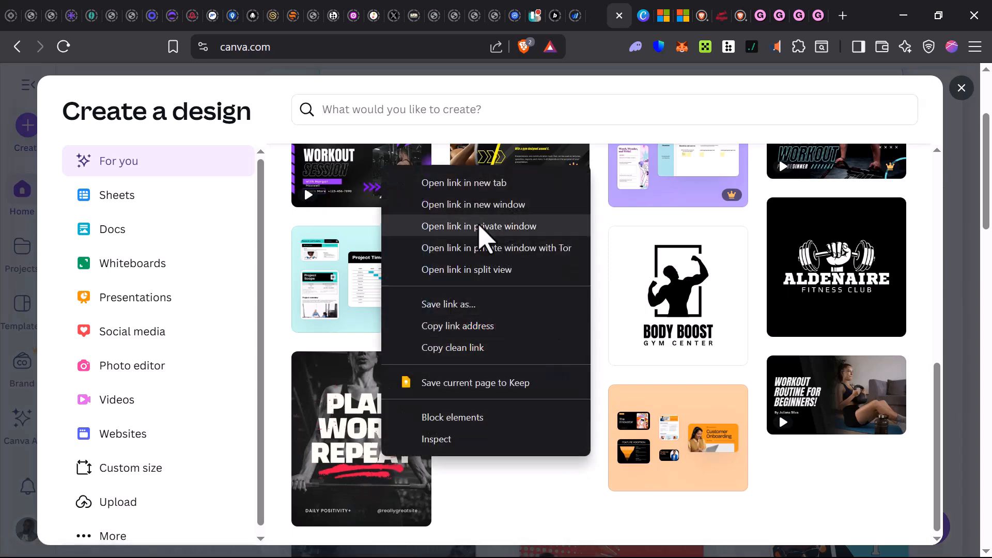
left_click(477, 187)
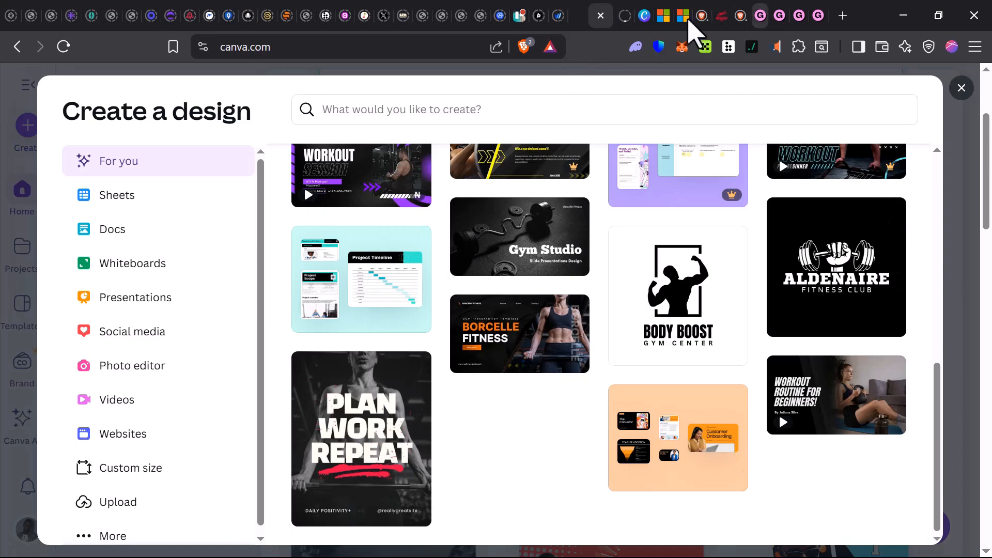
- Go to the open "GET ACTIVE!!" design and move its heading slightly upward, away from the "BURN SOME CALORIES!!" line
left_click(640, 20)
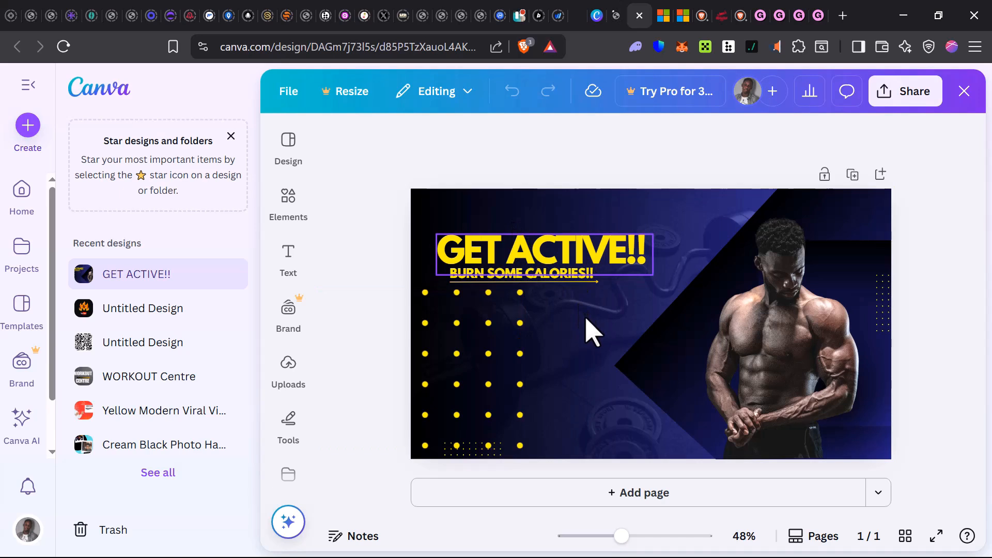
left_click_drag(580, 256, 578, 235)
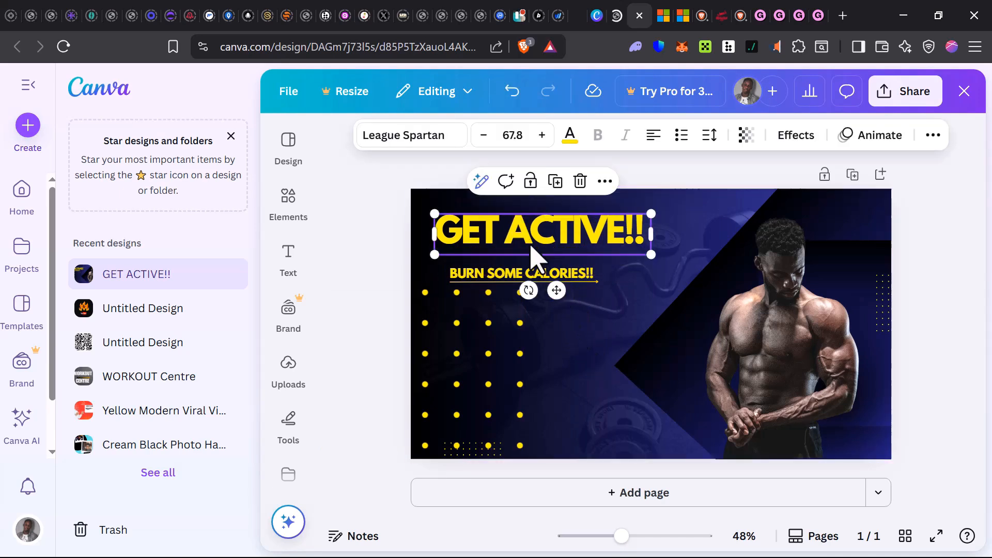
left_click_drag(527, 253, 531, 258)
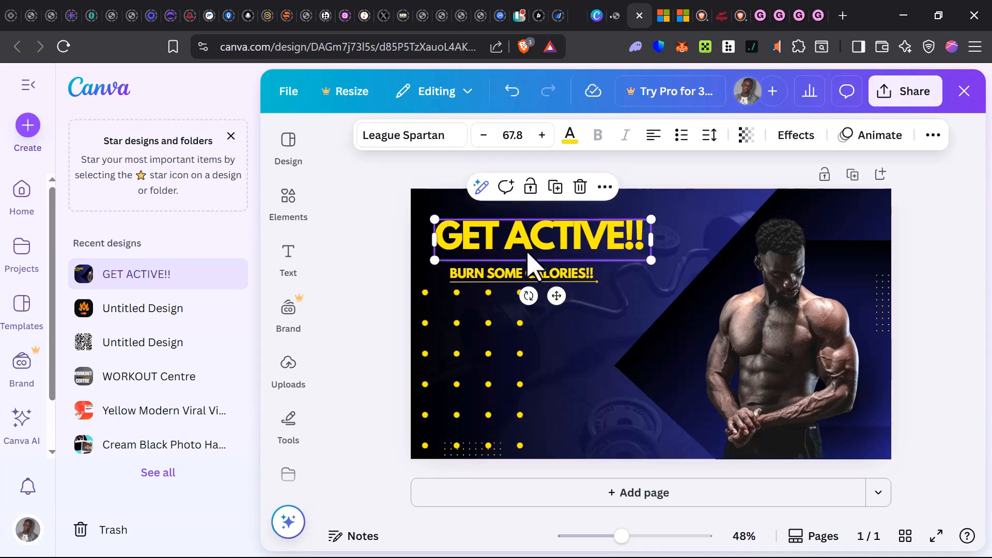
left_click(579, 400)
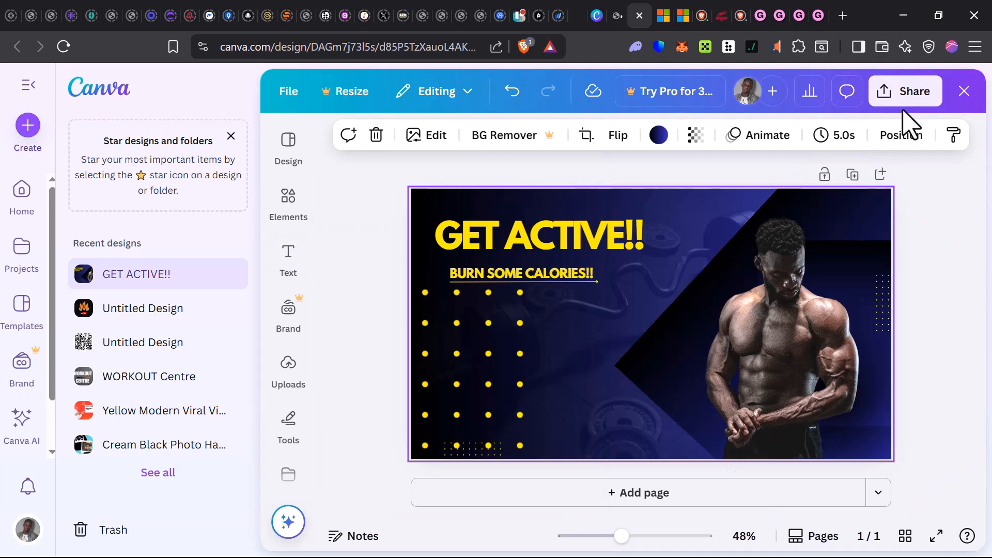
- Open the download options for the "GET ACTIVE!!" design
left_click(905, 98)
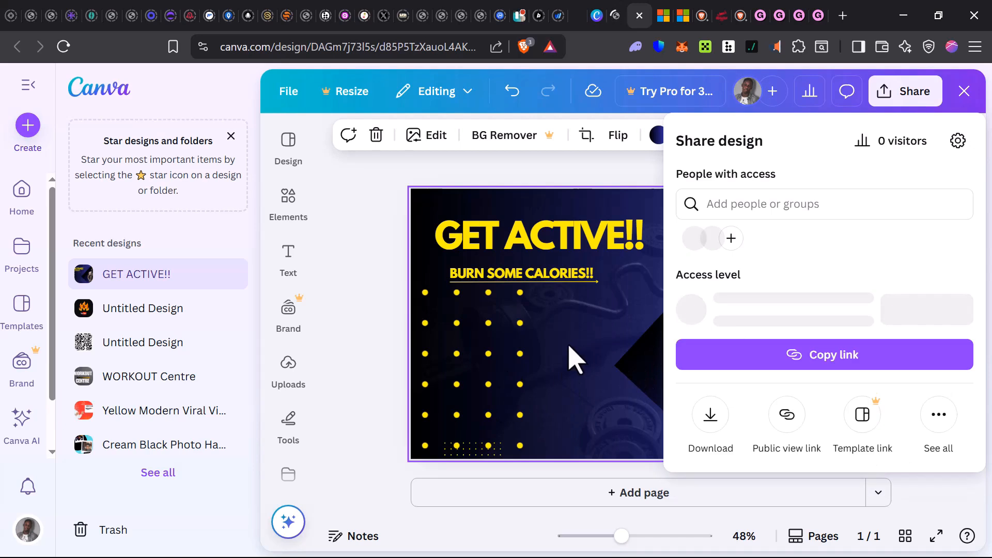
left_click(710, 430)
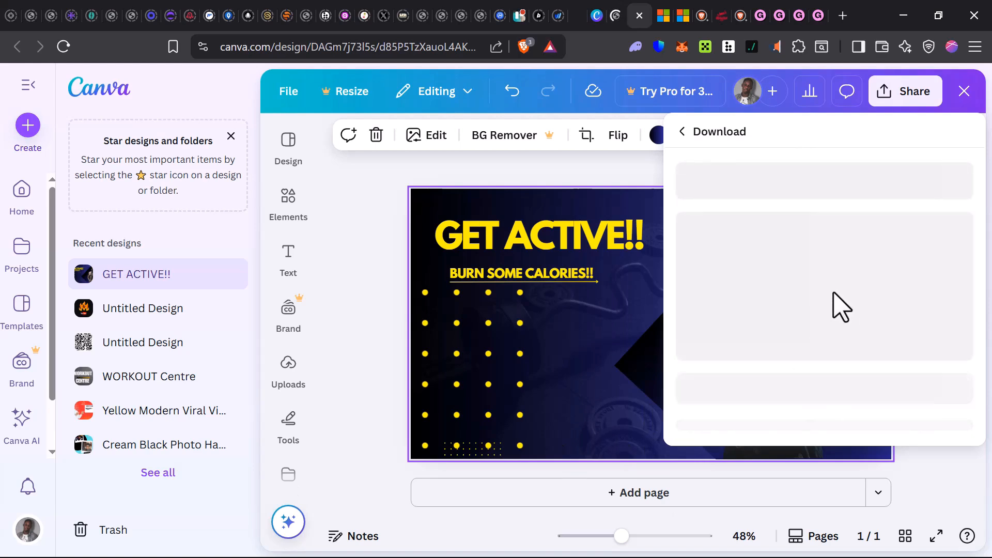
- Return to the Gumroad product form and name the product "Workout for You"
left_click(815, 23)
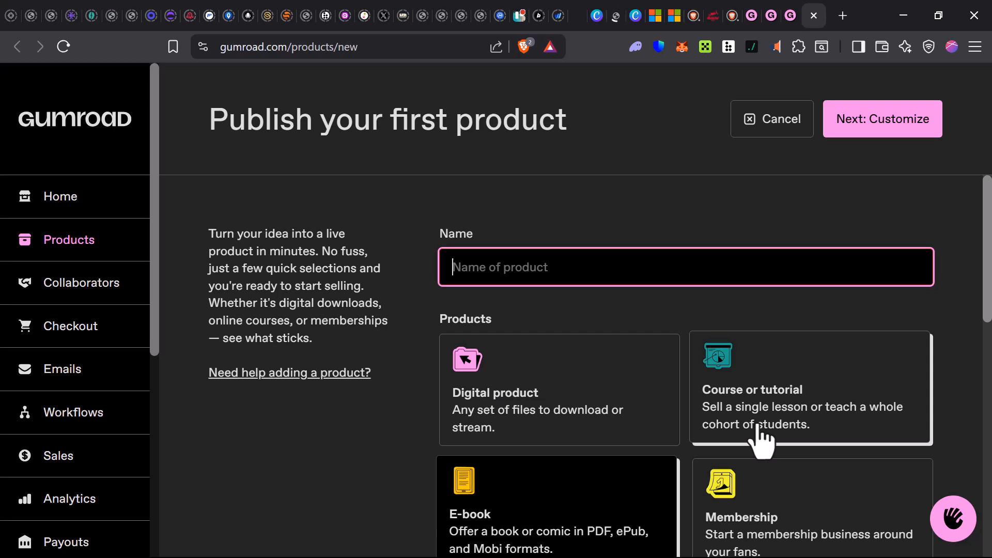
type("Workout for You")
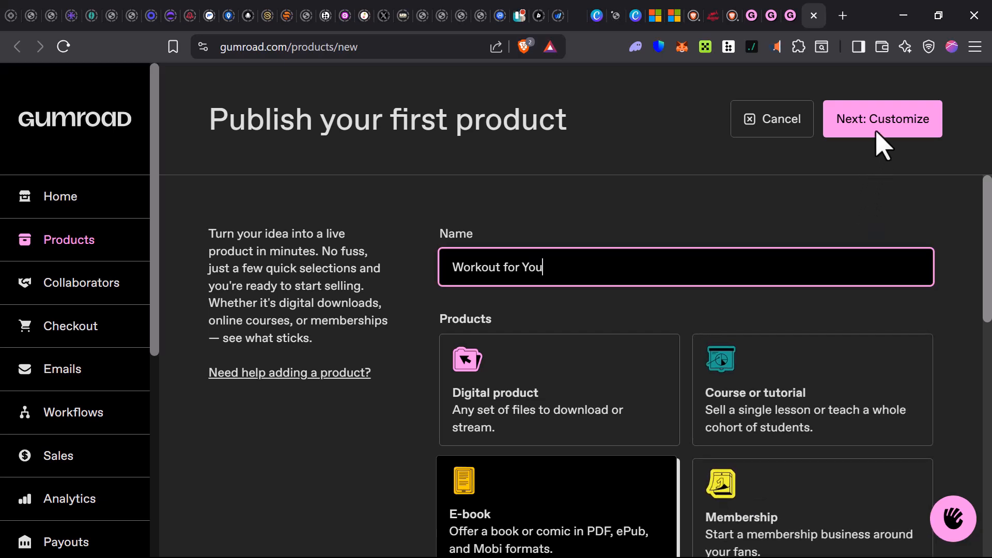
- Continue to the customization page of the "Workout for You" product and wait for the unresponsive page to load
left_click(915, 129)
scroll(599, 393, "down", 1)
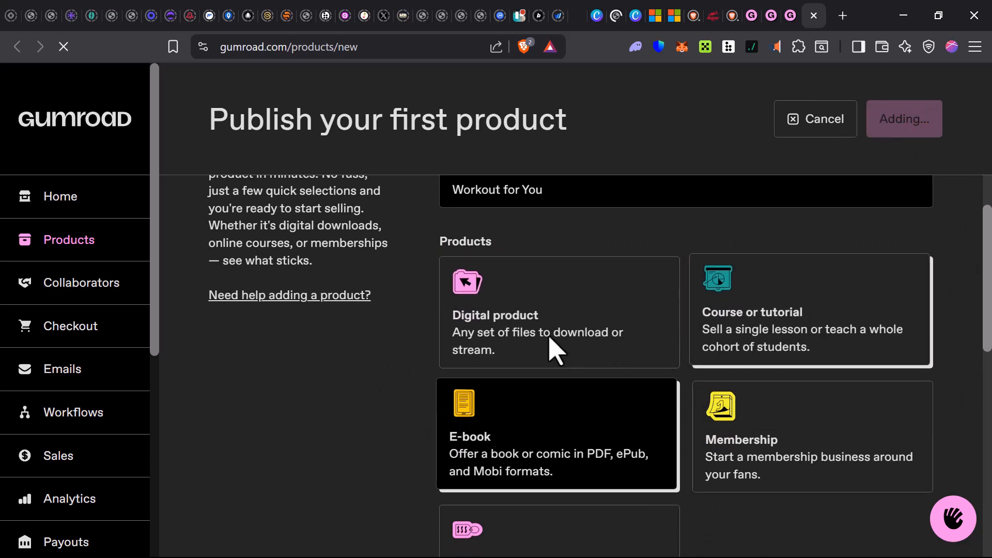
scroll(556, 352, "down", 3)
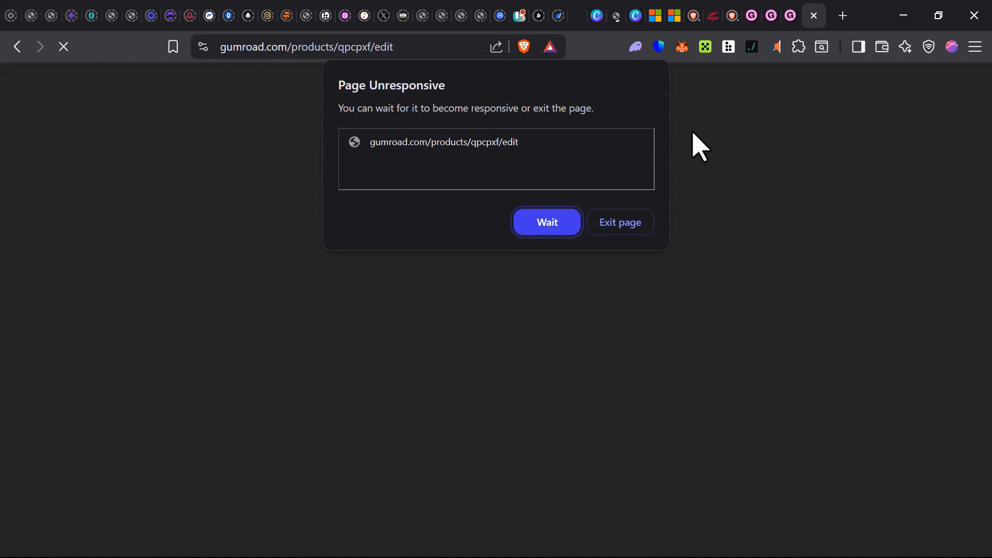
left_click(540, 217)
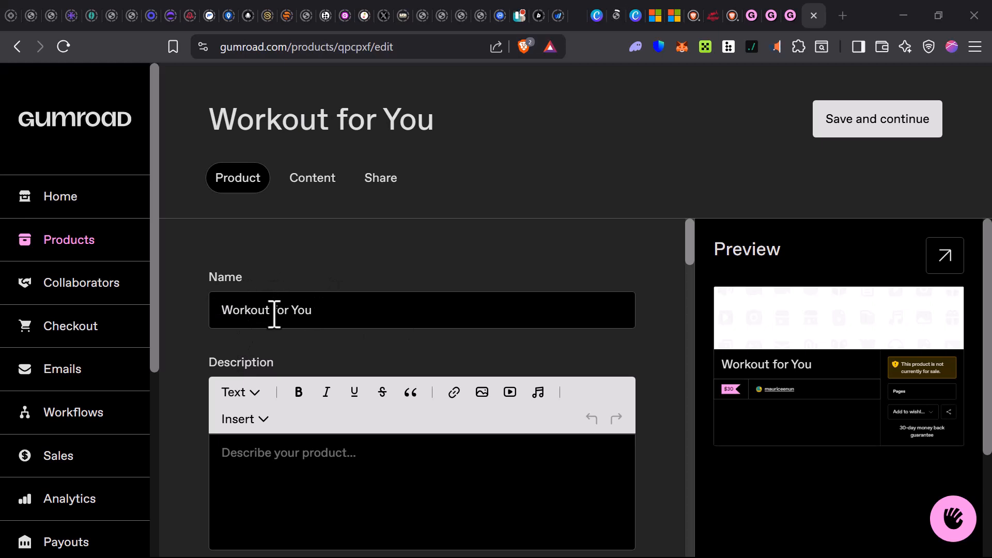
- Review the product's name, description, URL and cover fields, and highlight the thumbnail's image requirements
left_click(320, 311)
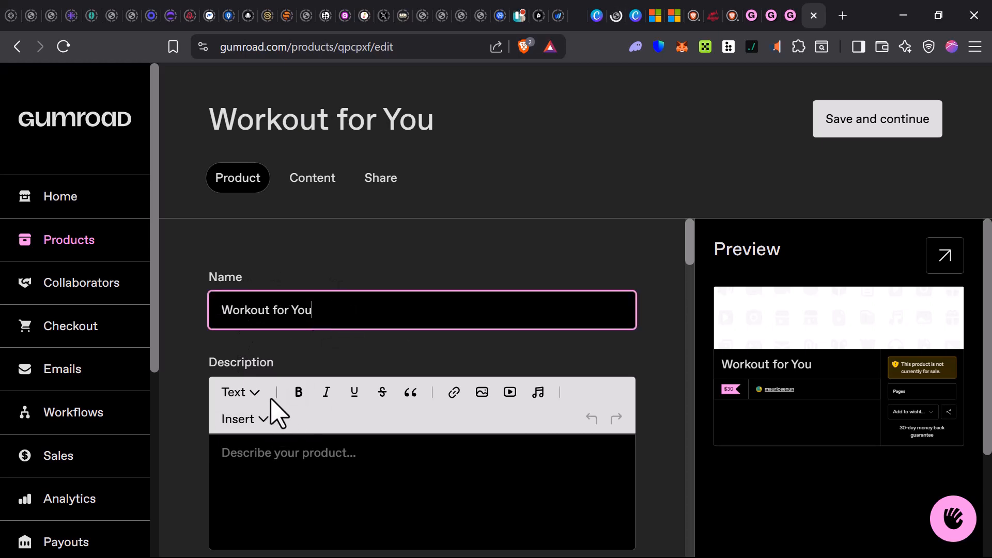
scroll(269, 403, "down", 2)
left_click(290, 394)
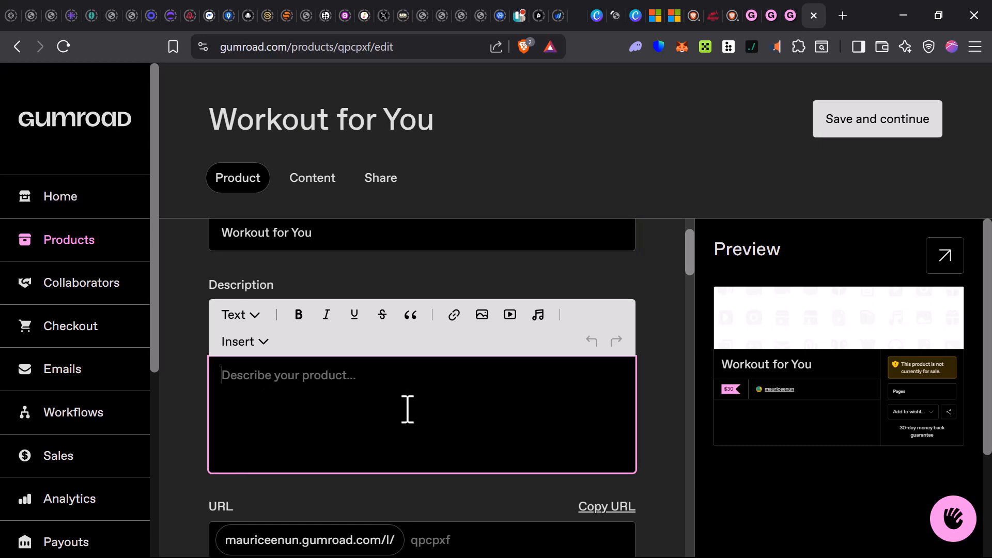
scroll(421, 393, "down", 4)
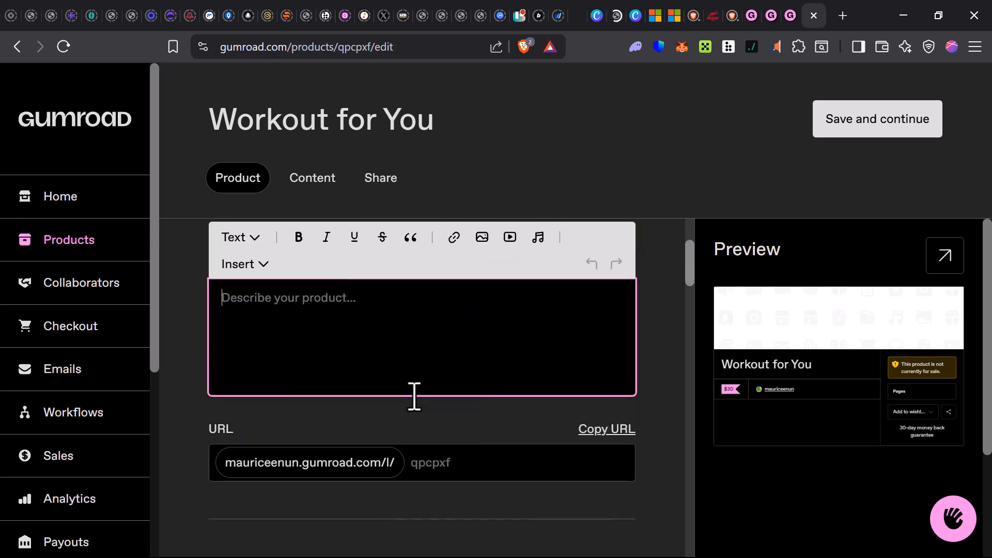
left_click(457, 385)
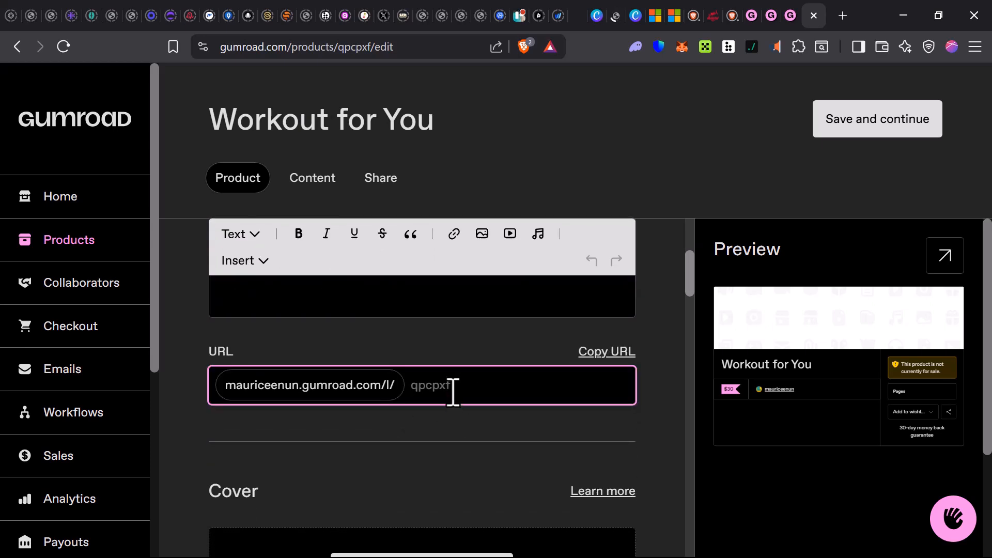
scroll(453, 392, "down", 3)
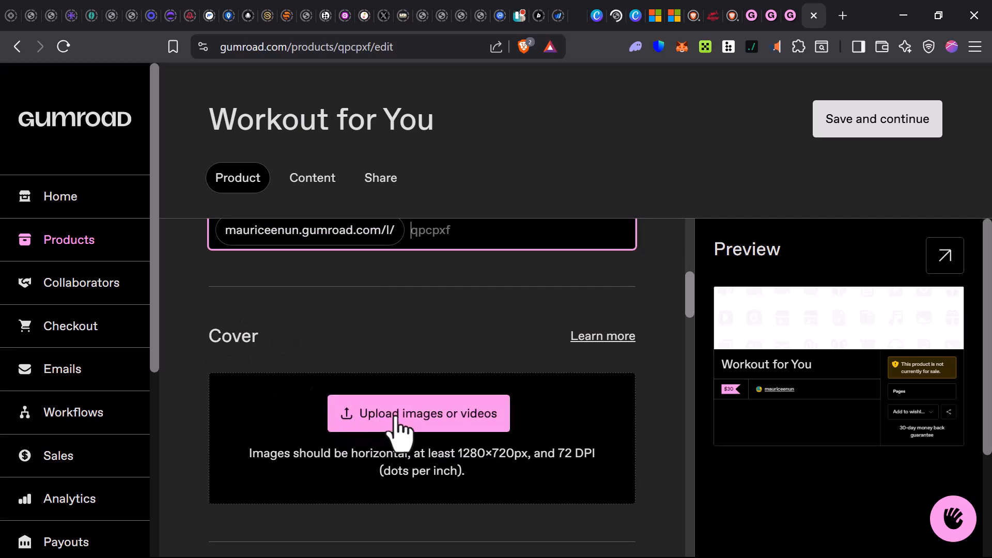
scroll(383, 408, "down", 2)
scroll(372, 421, "down", 2)
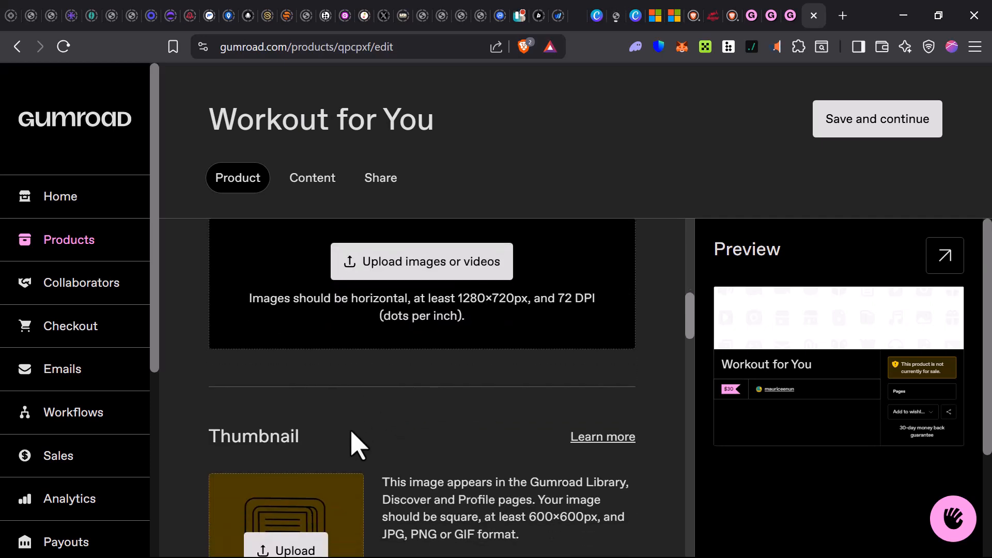
scroll(357, 403, "down", 3)
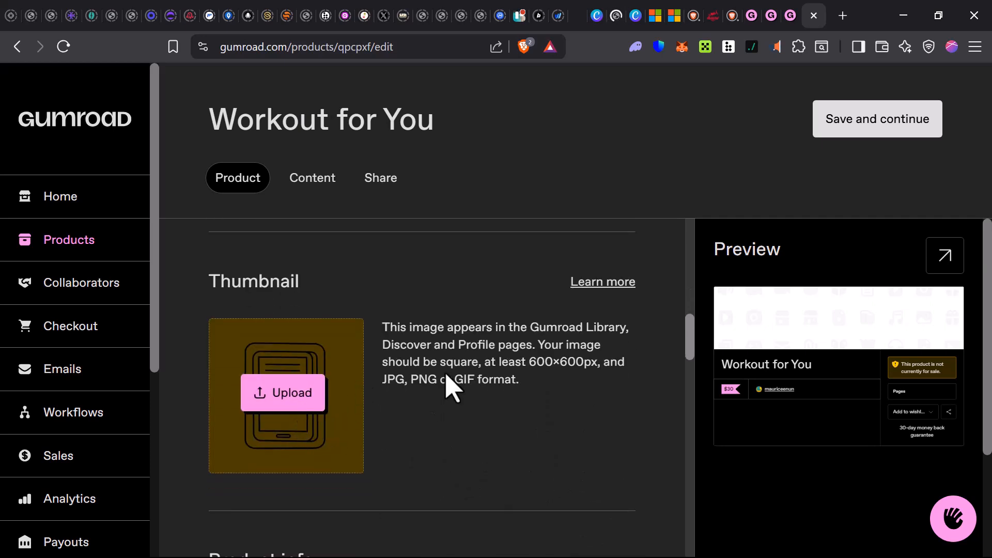
triple_click(412, 335)
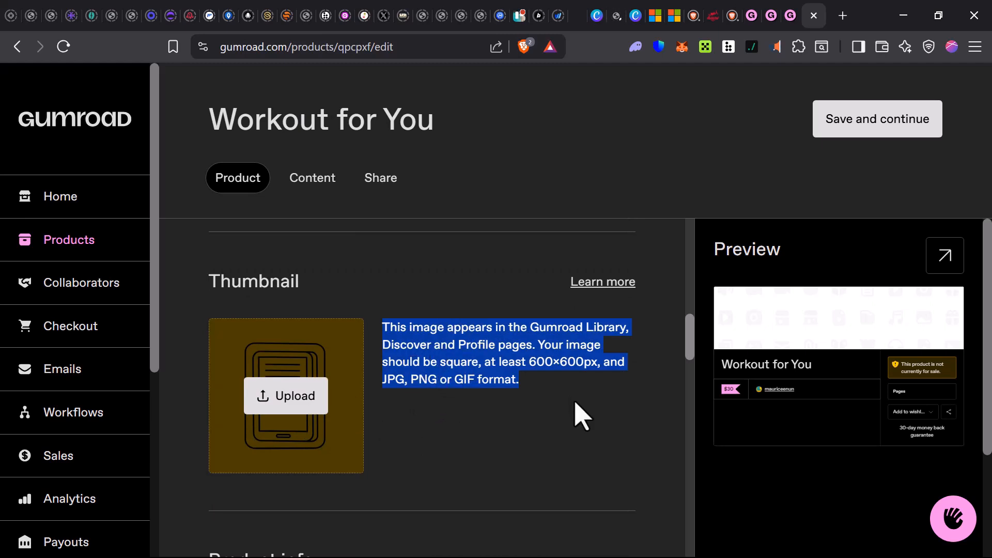
- Look through the product info, integrations, pricing, versions and settings sections, and return to the product name
scroll(443, 382, "down", 6)
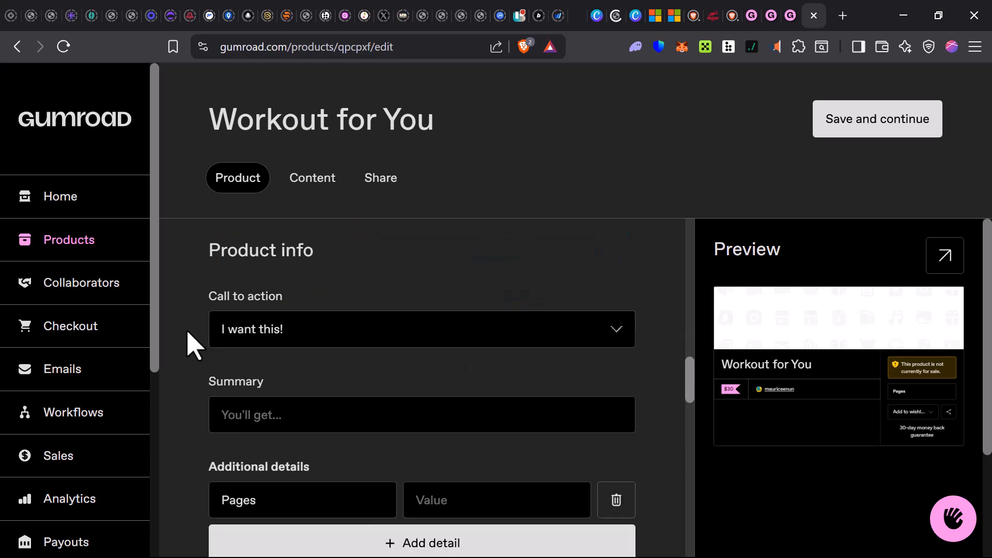
scroll(218, 315, "down", 9)
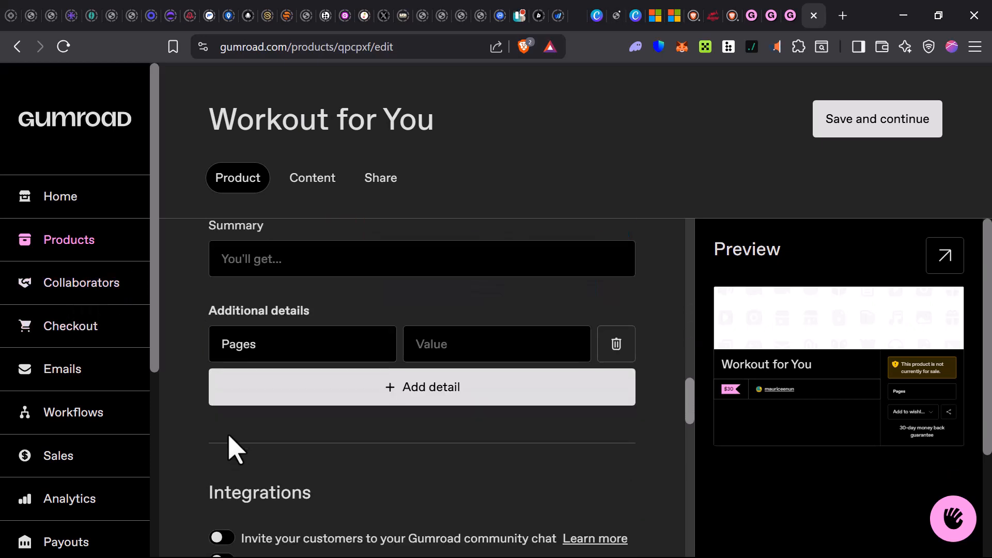
scroll(228, 377, "up", 3)
scroll(224, 391, "down", 12)
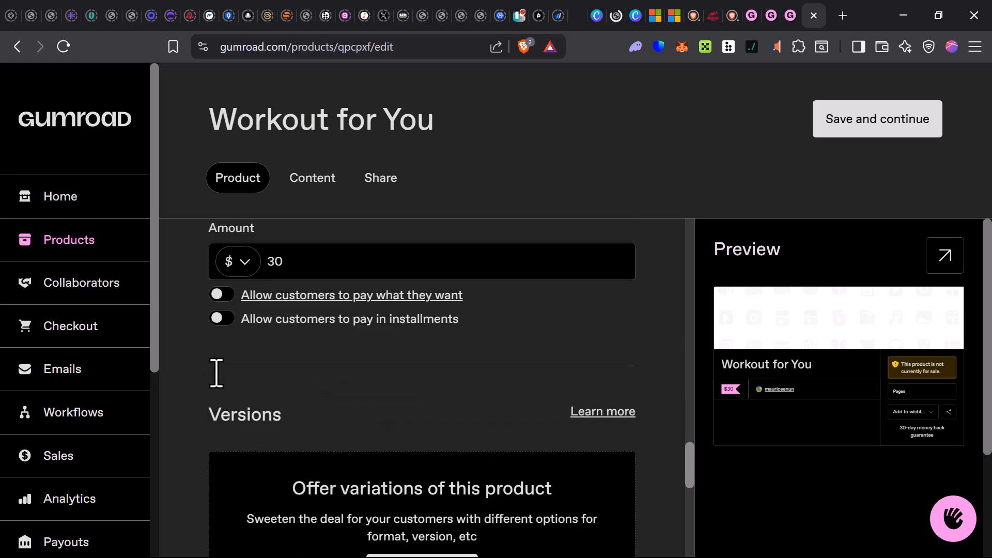
scroll(217, 392, "down", 3)
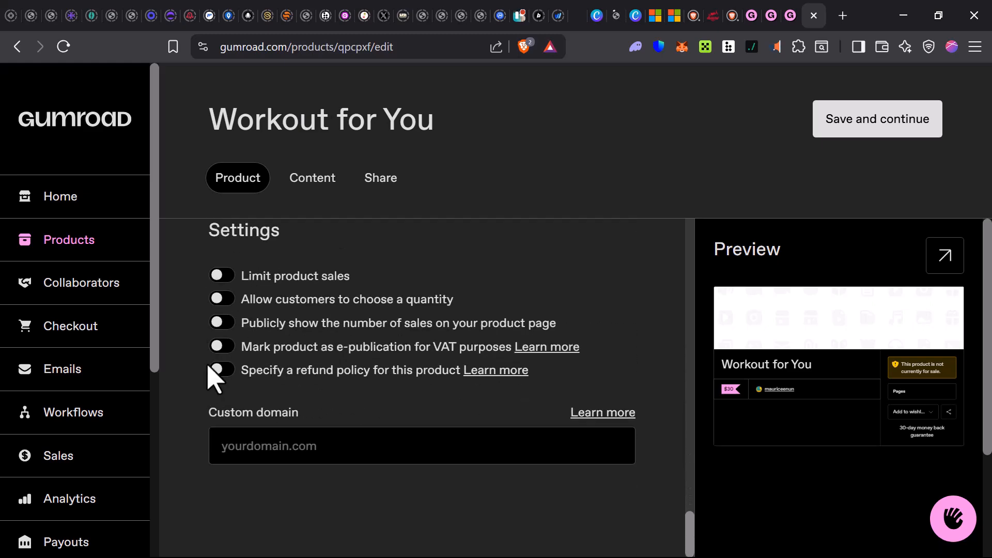
scroll(282, 395, "up", 20)
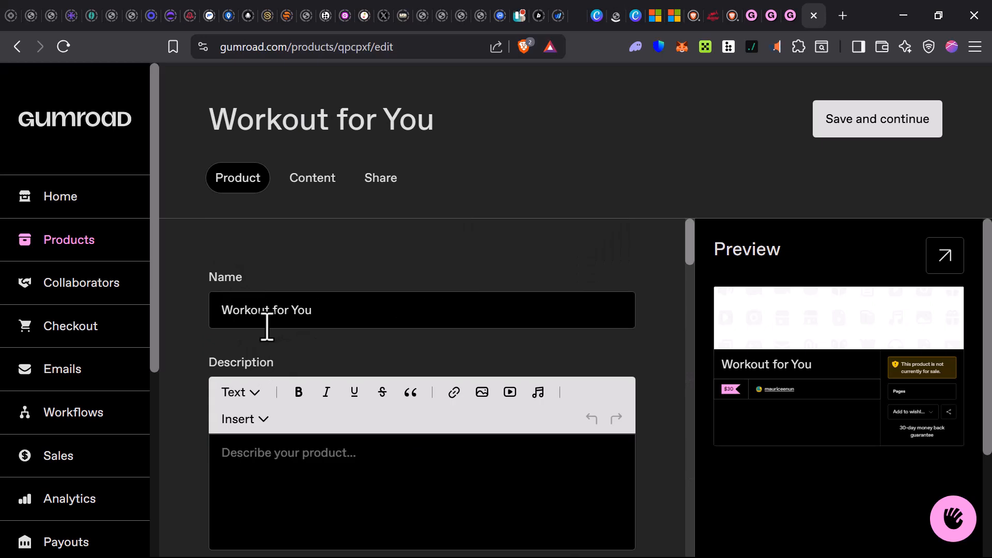
- View the elements that can be inserted into the product description, and close the list without adding any
scroll(268, 362, "down", 2)
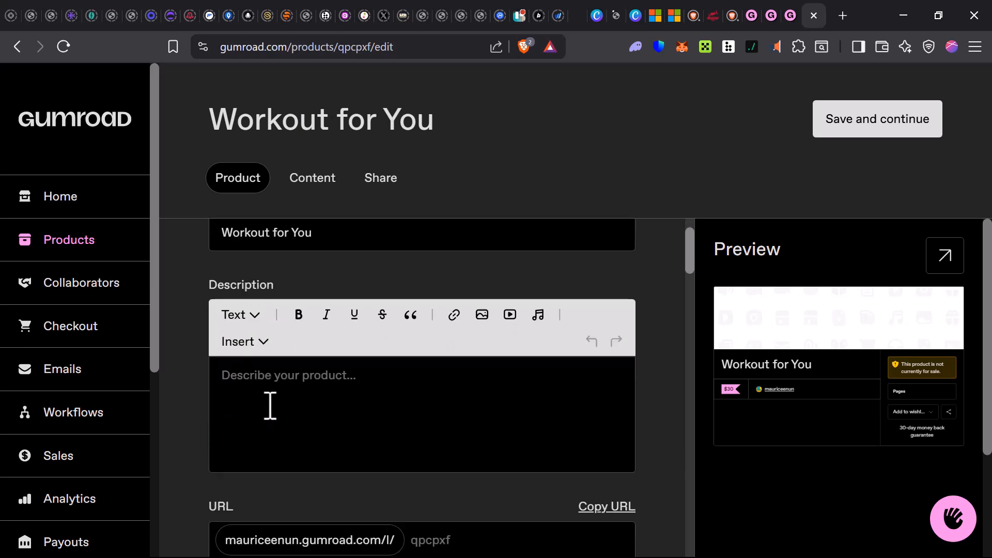
left_click(309, 383)
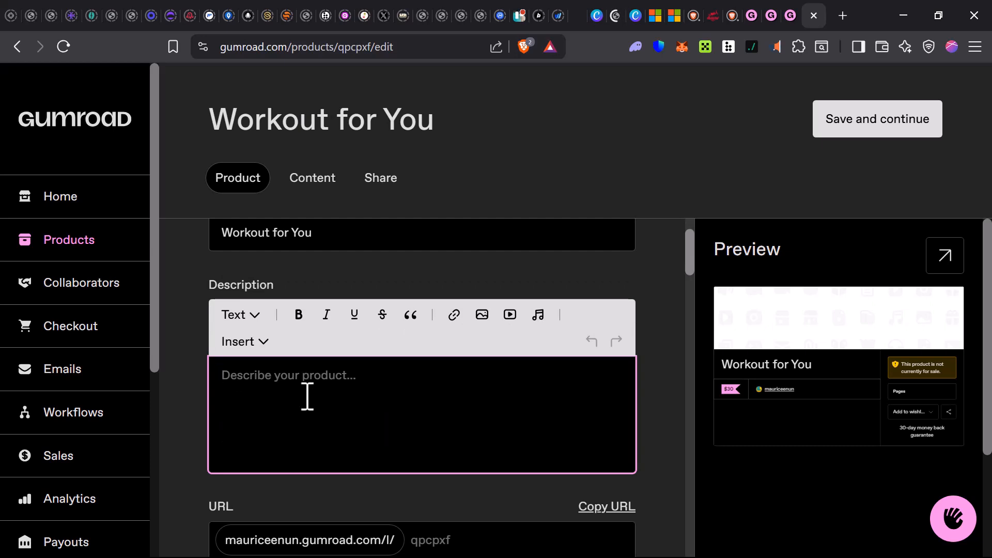
left_click(256, 342)
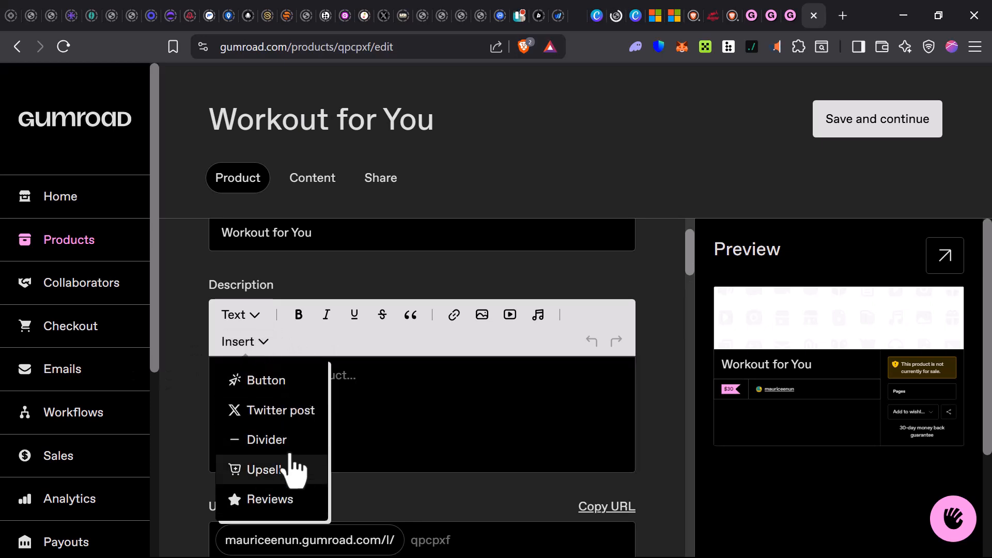
scroll(295, 468, "down", 2)
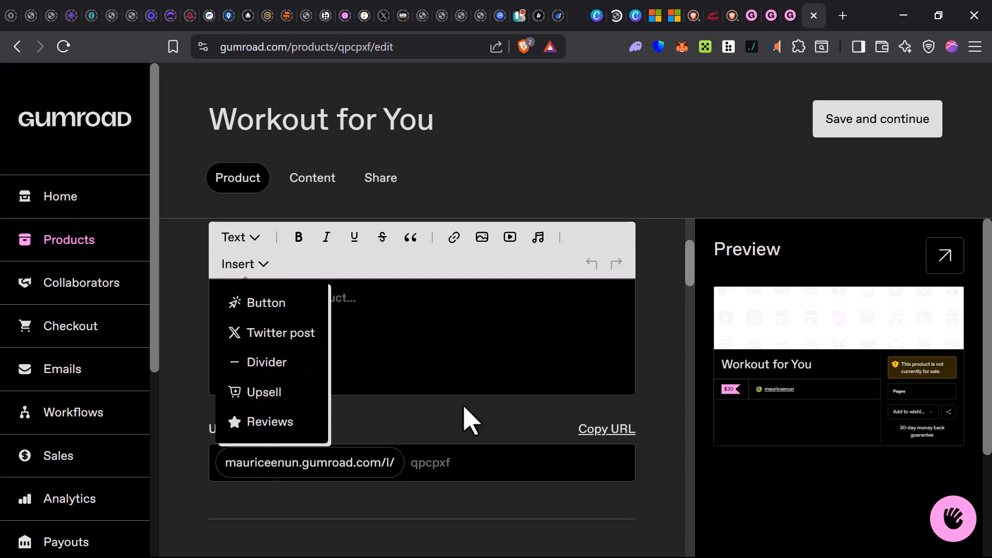
left_click(466, 420)
- View the text styles and other formatting tools available for the product description, leaving the text style as it is
scroll(444, 409, "up", 3)
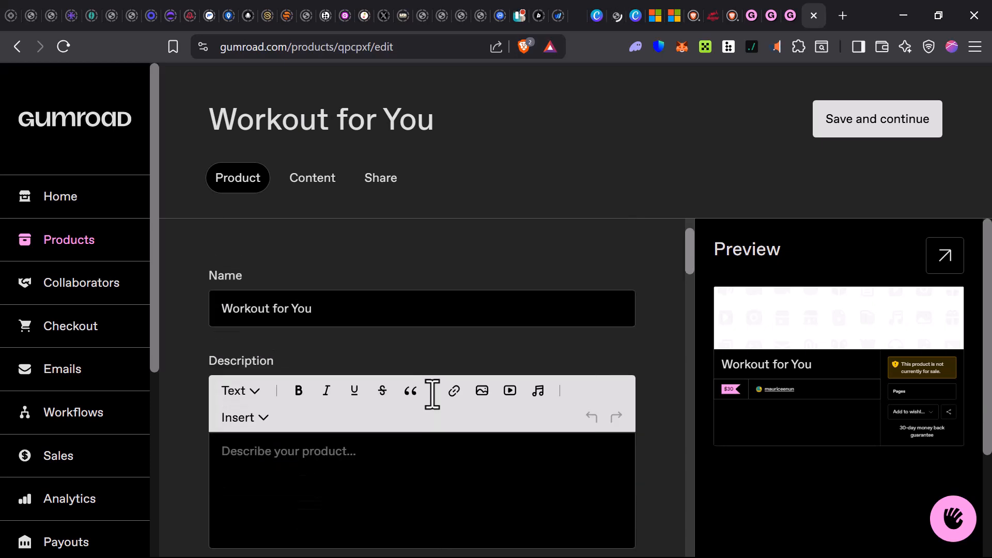
left_click(238, 397)
scroll(310, 455, "down", 3)
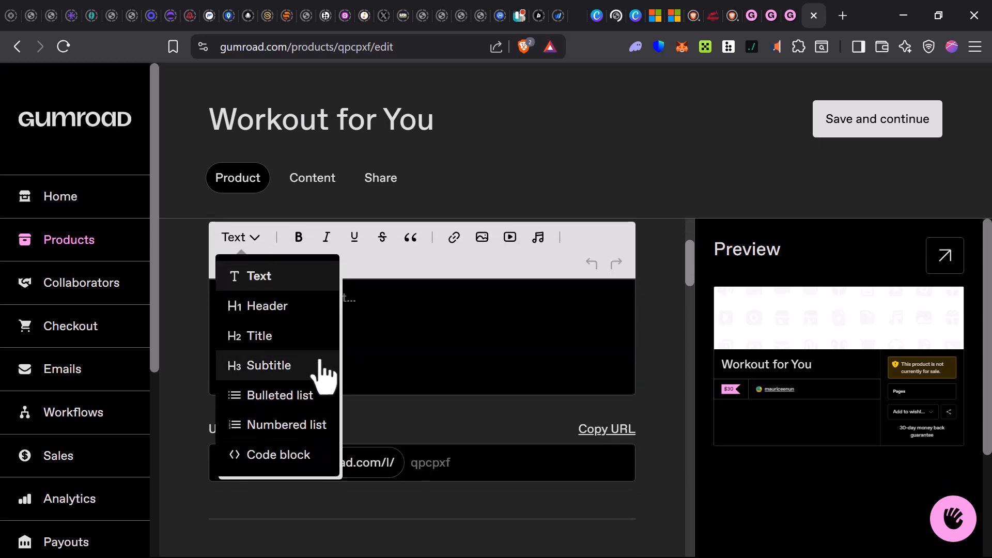
left_click(429, 338)
scroll(470, 332, "up", 2)
scroll(496, 310, "down", 2)
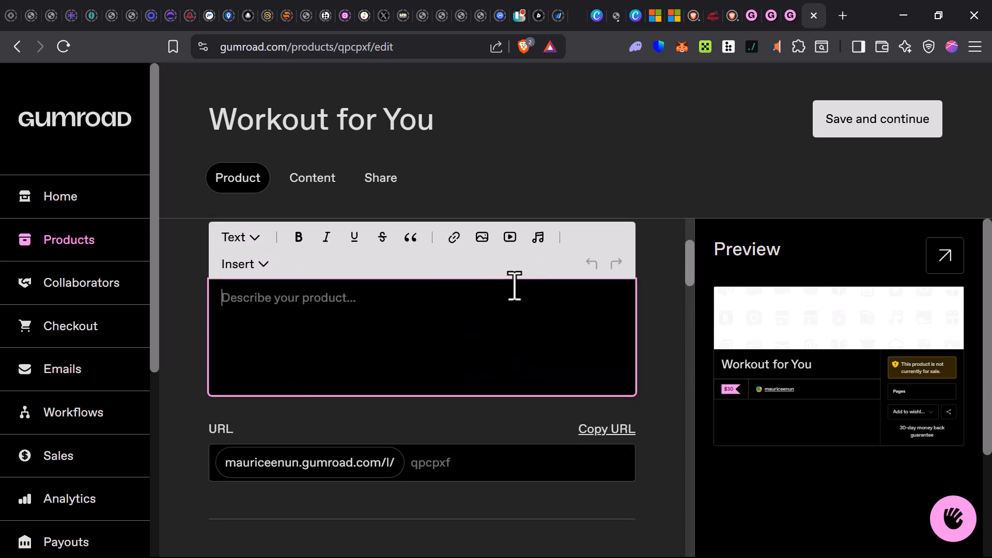
scroll(514, 285, "up", 2)
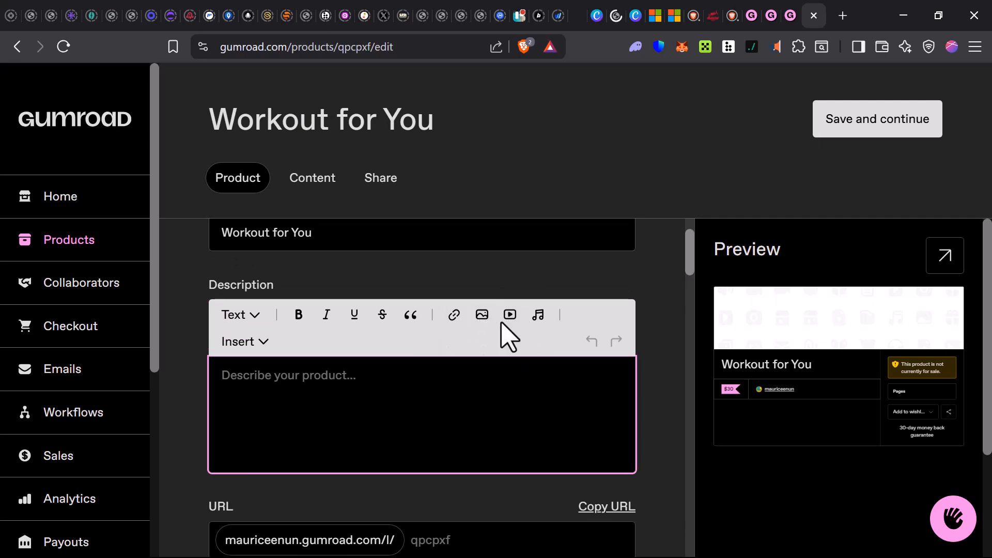
scroll(517, 328, "down", 2)
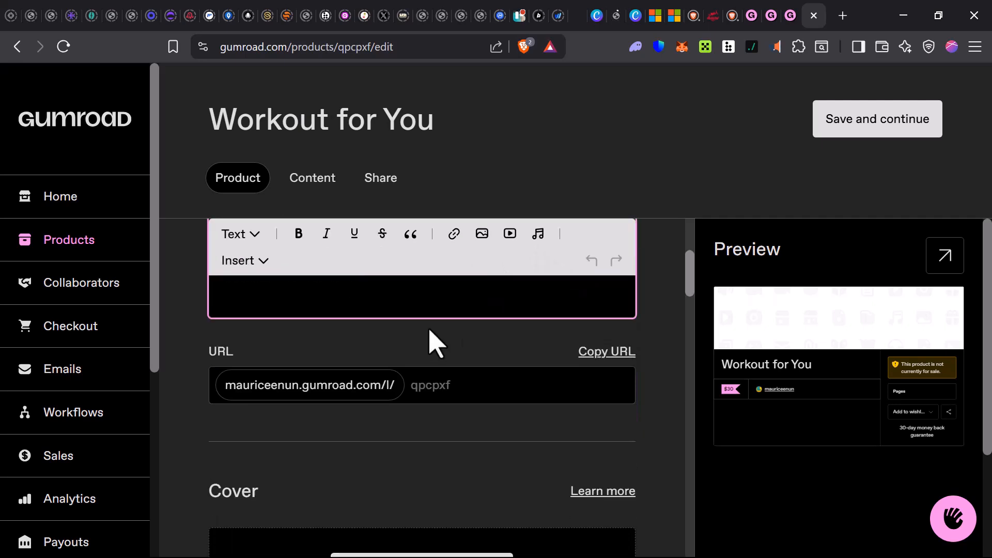
scroll(431, 317, "up", 2)
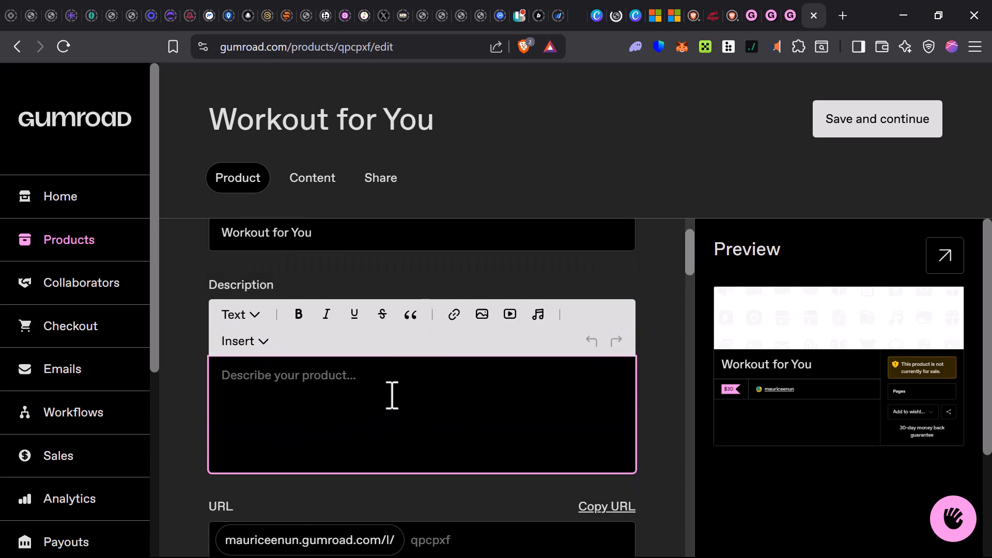
- Show the cover upload sources, browse the Downloads folder for a cover image, and leave the file picker without uploading one
scroll(395, 394, "down", 6)
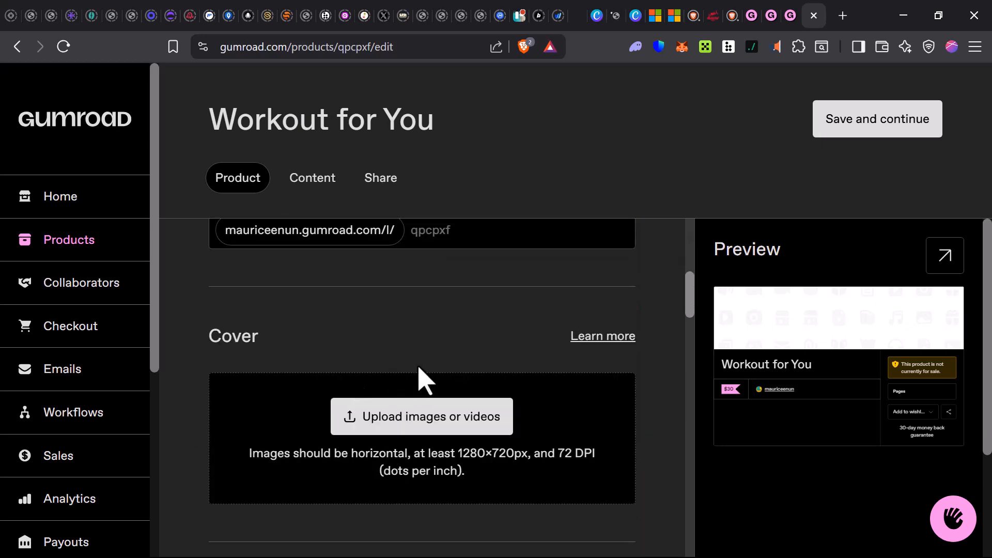
scroll(362, 388, "down", 2)
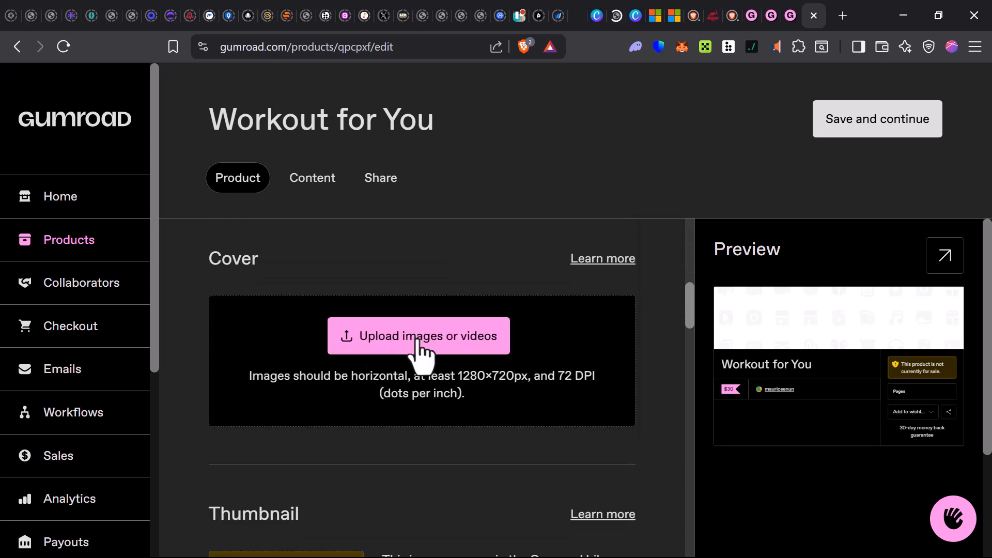
left_click(391, 345)
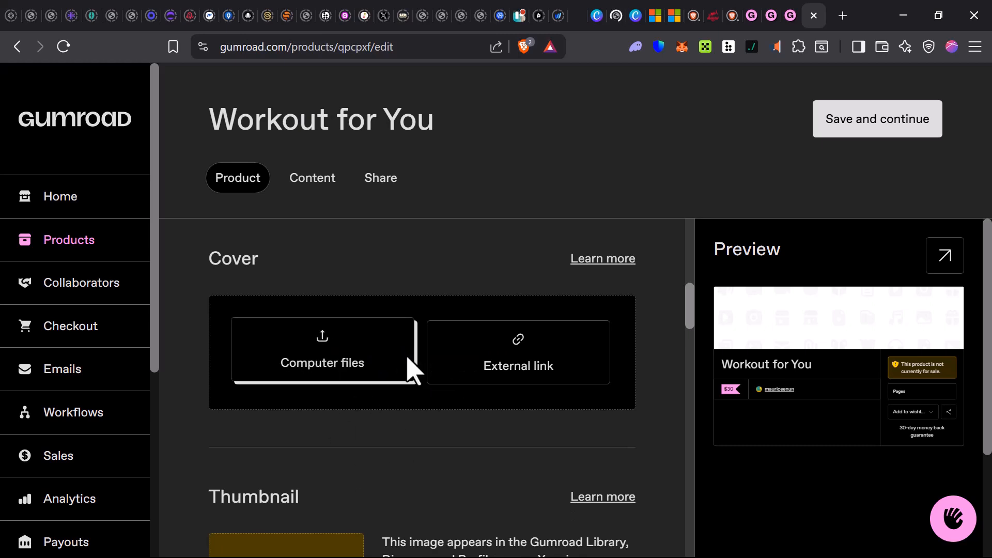
left_click(526, 362)
scroll(274, 338, "down", 1)
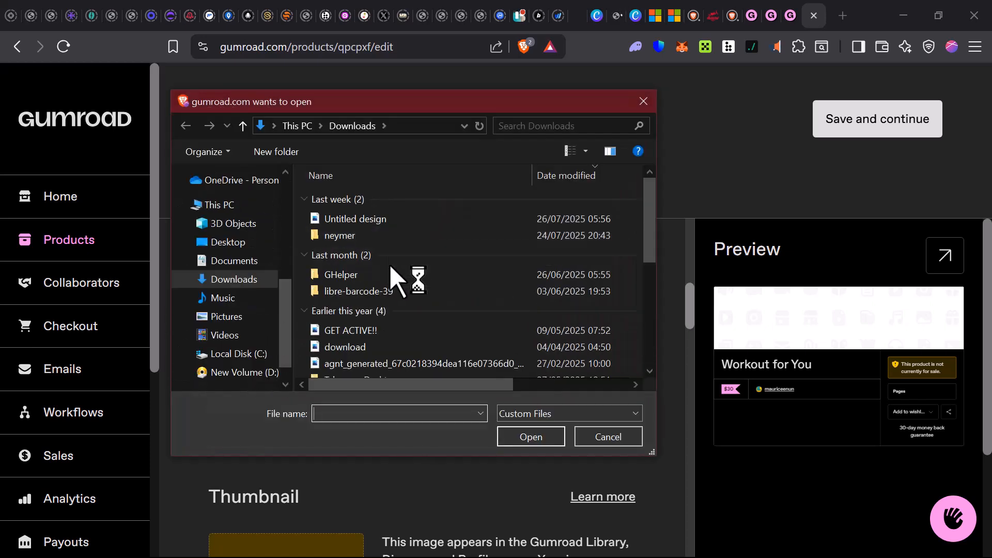
left_click(396, 219)
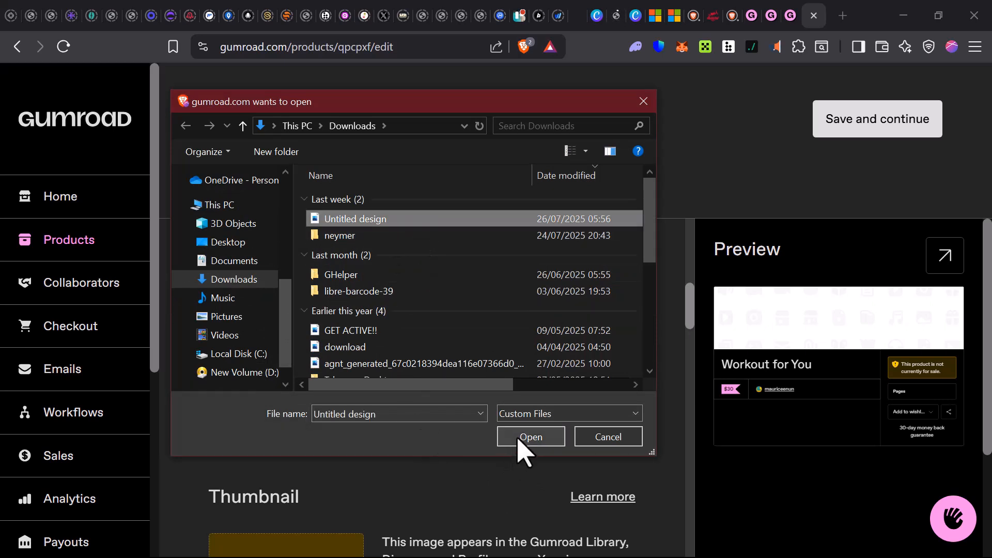
scroll(404, 293, "down", 1)
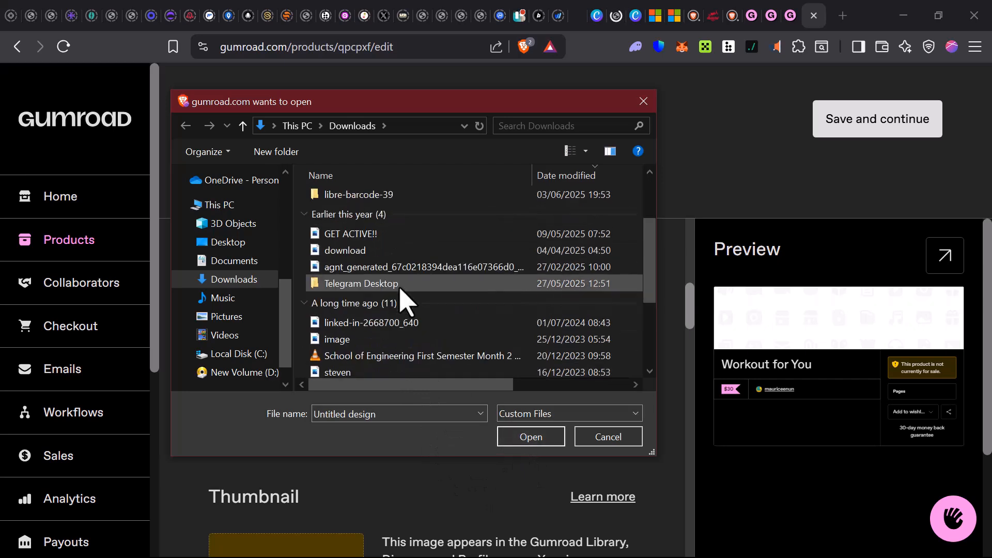
left_click(402, 292)
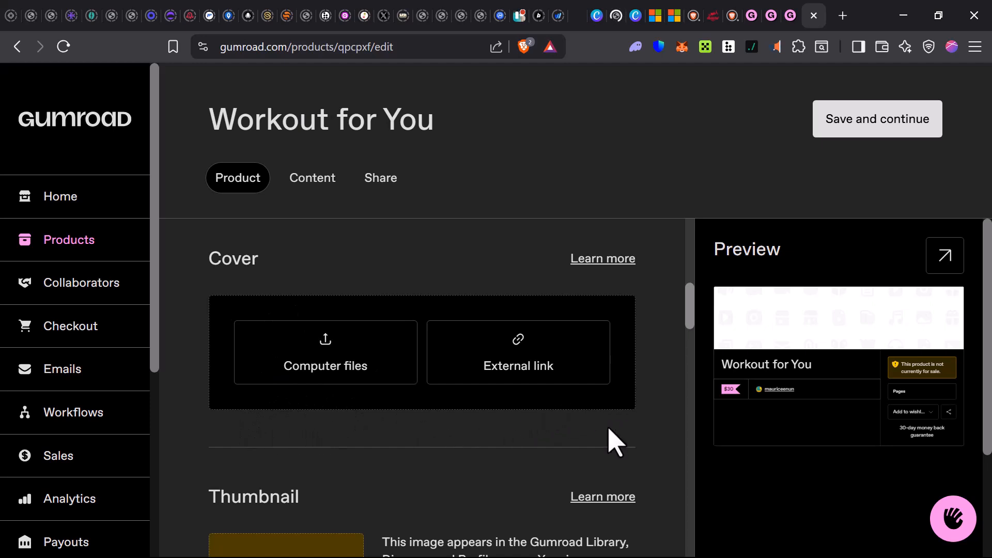
- Examine the product thumbnail's upload option and its image requirements
scroll(510, 422, "down", 2)
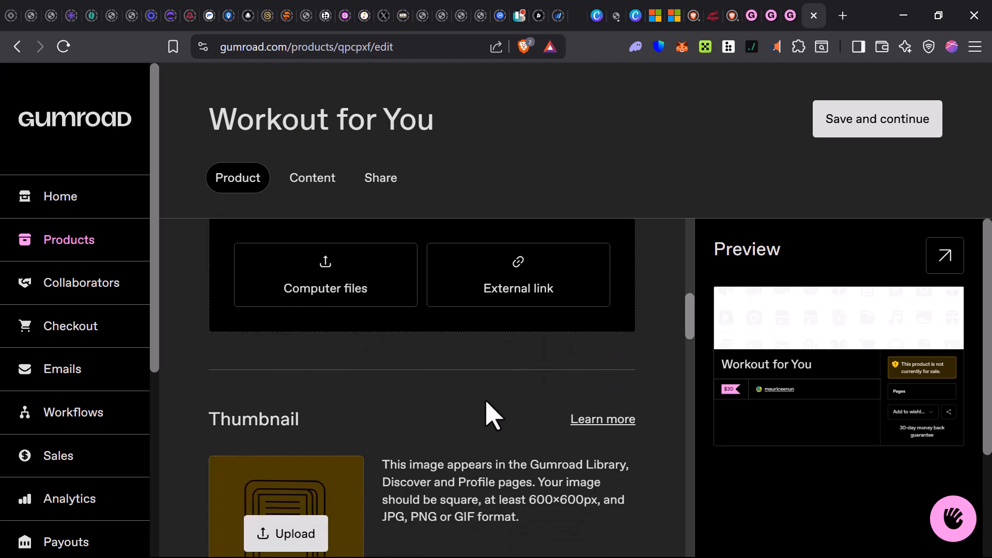
scroll(491, 416, "down", 2)
left_click(294, 453)
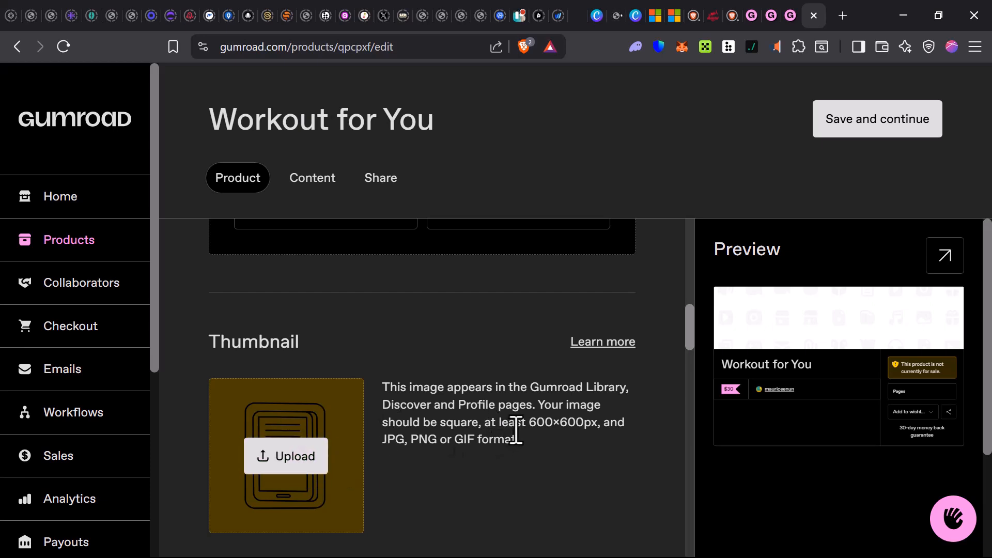
- Review the thumbnail's minimum image size and format requirements together with the neighbouring cover section
left_click_drag(538, 423, 614, 423)
left_click(524, 464)
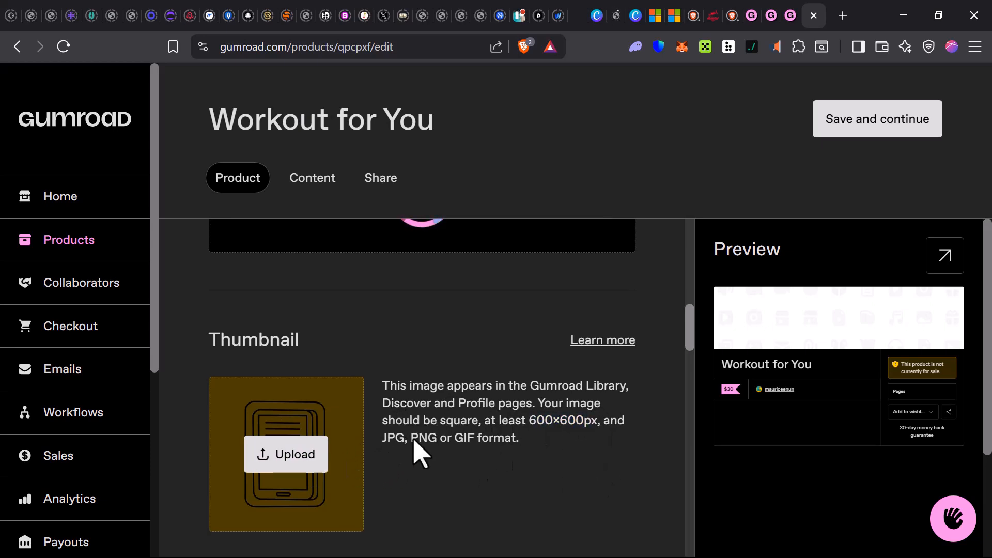
scroll(433, 460, "down", 4)
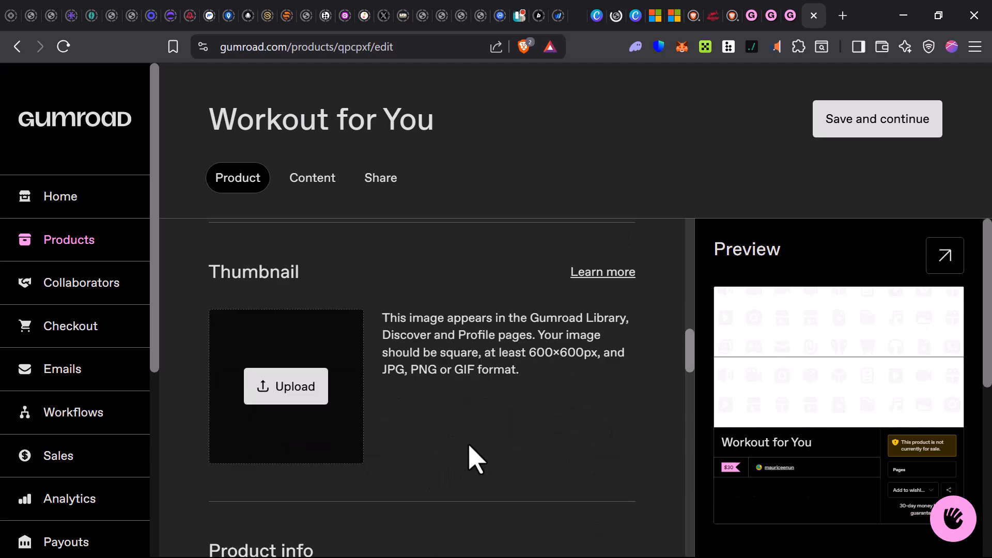
scroll(478, 442, "up", 5)
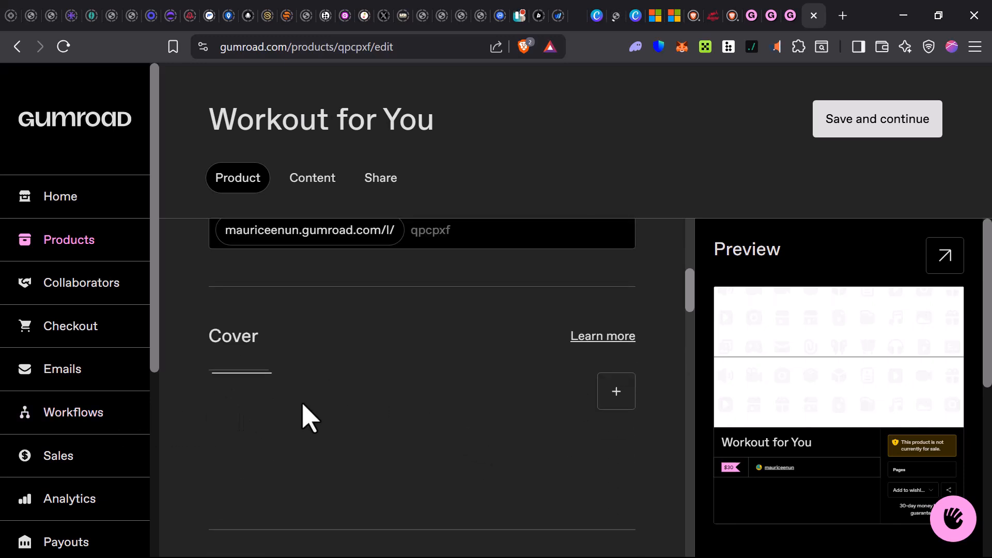
scroll(403, 405, "down", 3)
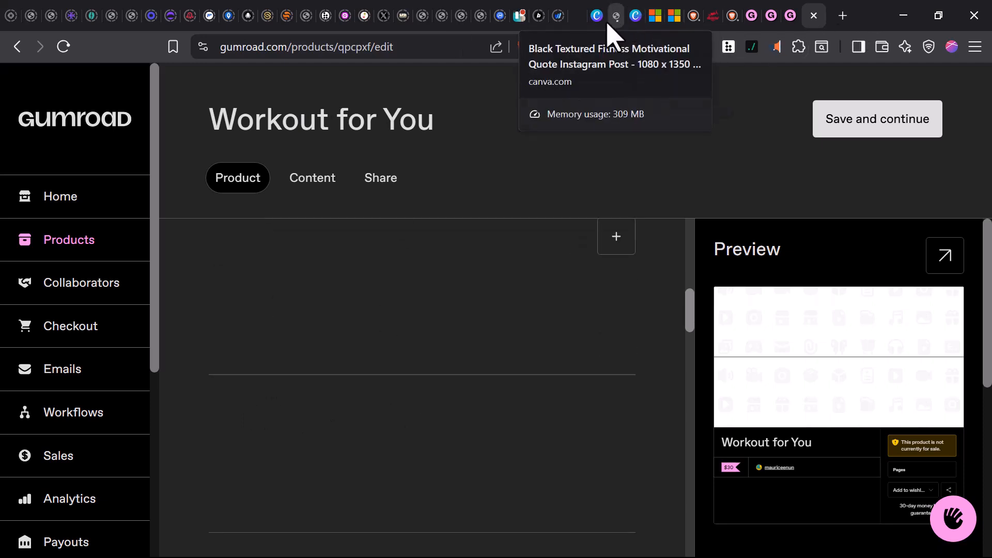
scroll(381, 279, "down", 3)
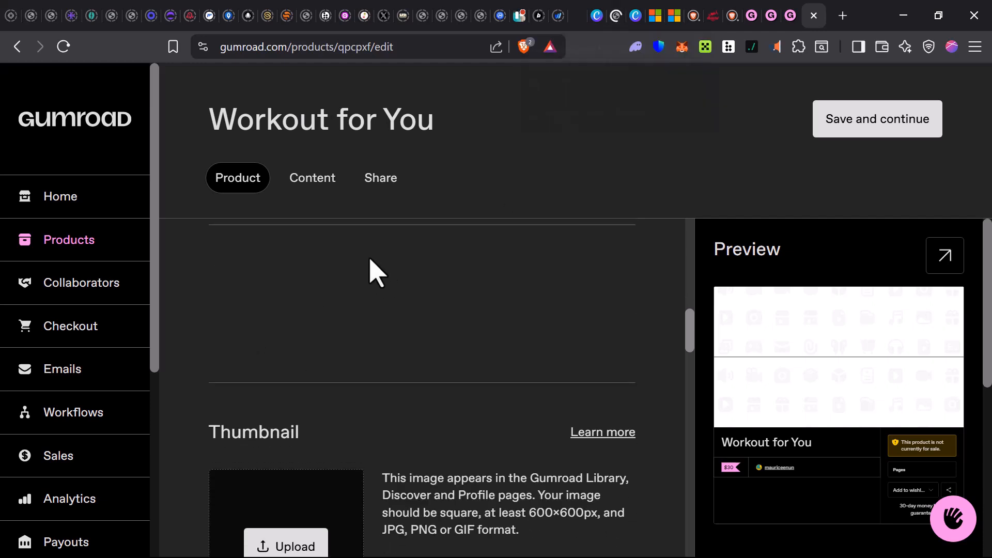
scroll(370, 264, "down", 12)
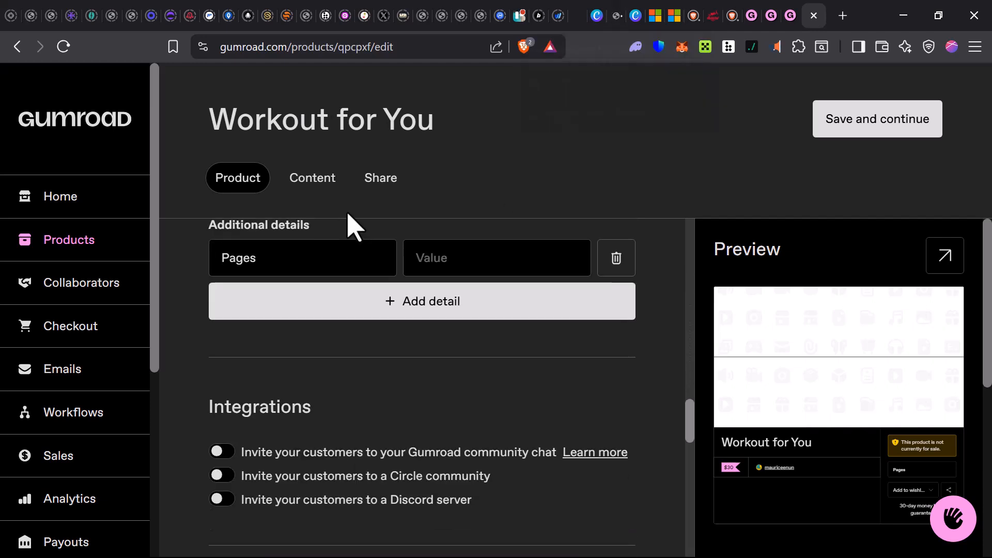
- Set the product's call to action to "Buy this" and enter the summary "A digital workout plan"
scroll(331, 349, "up", 5)
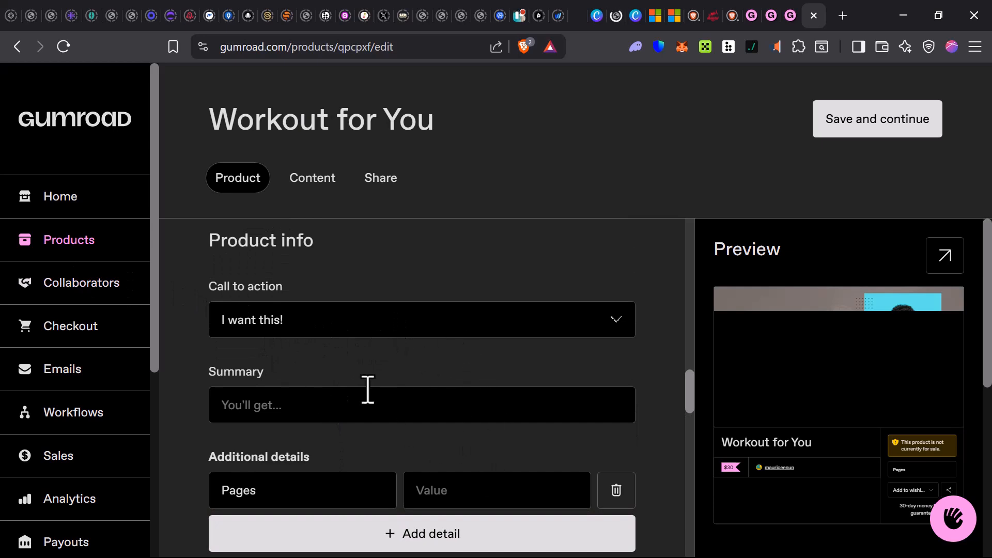
left_click(376, 333)
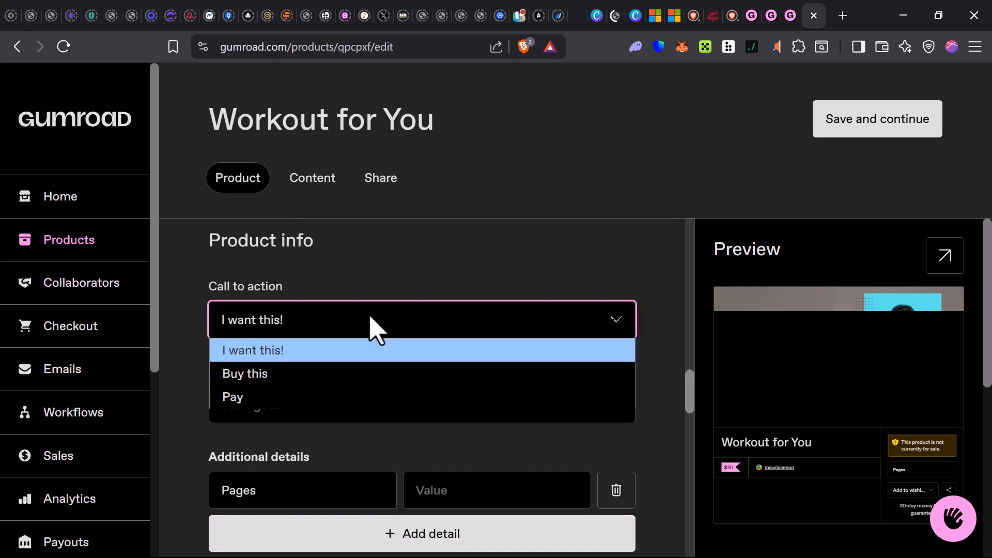
left_click(252, 376)
left_click(288, 403)
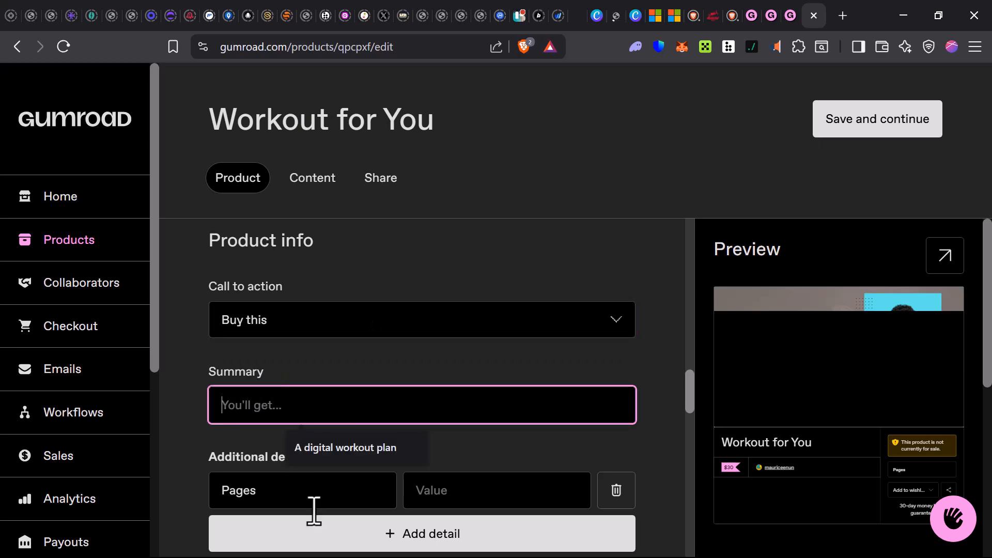
left_click(328, 457)
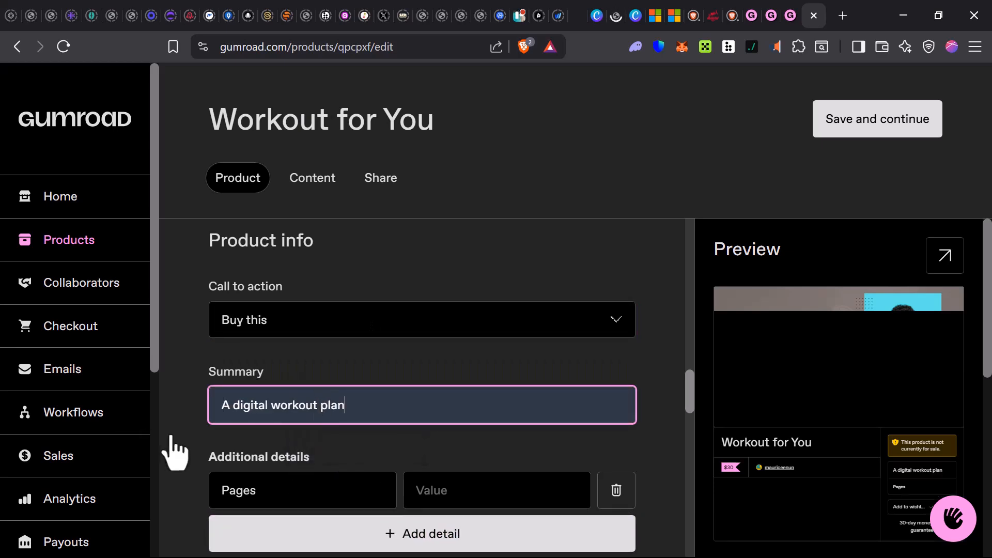
- View the name and value fields of the Pages entry in the additional details, leaving them unedited
left_click(265, 476)
scroll(305, 455, "down", 2)
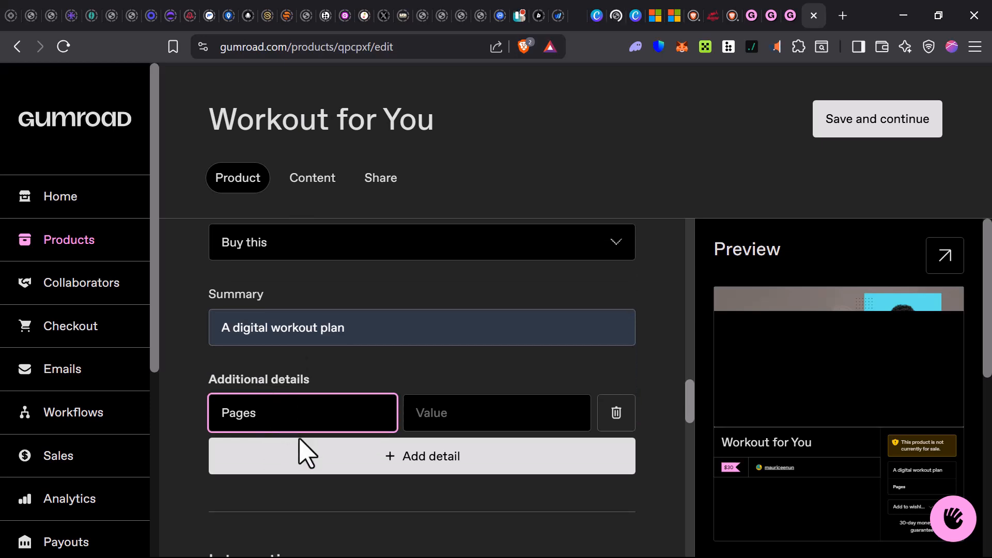
left_click(433, 422)
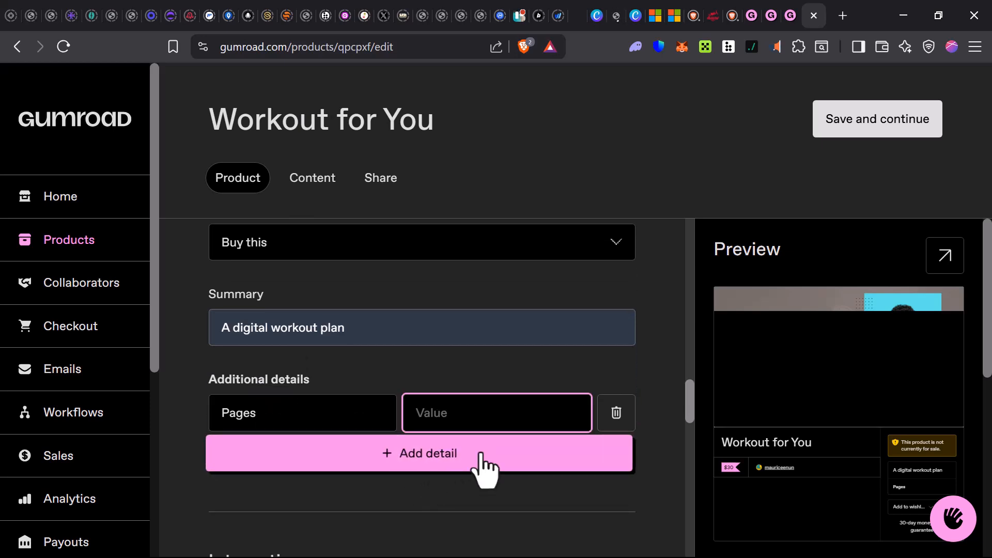
- Turn on customer invitations to the Gumroad community chat and a Discord server, leaving the Circle community invitation off
scroll(361, 486, "down", 2)
scroll(345, 471, "down", 2)
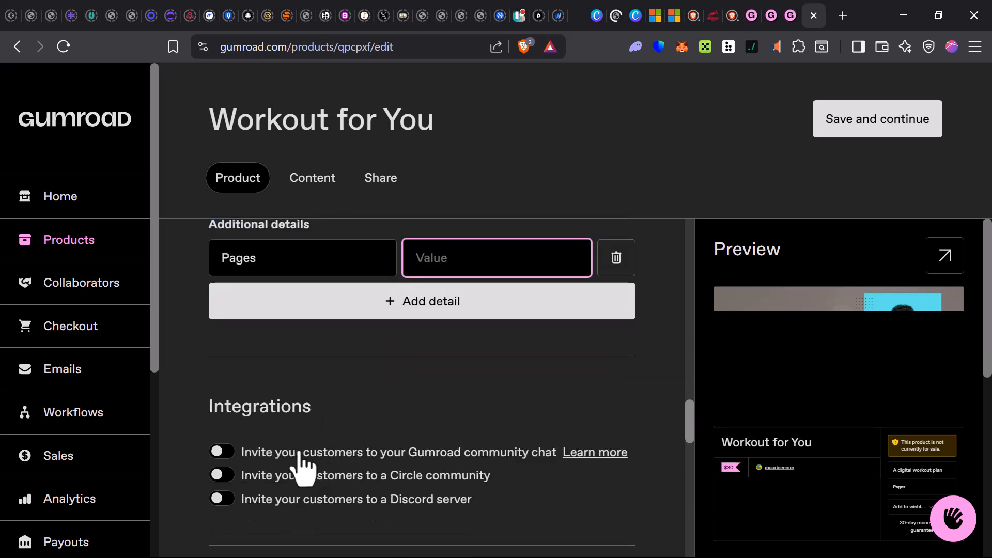
scroll(303, 467, "down", 2)
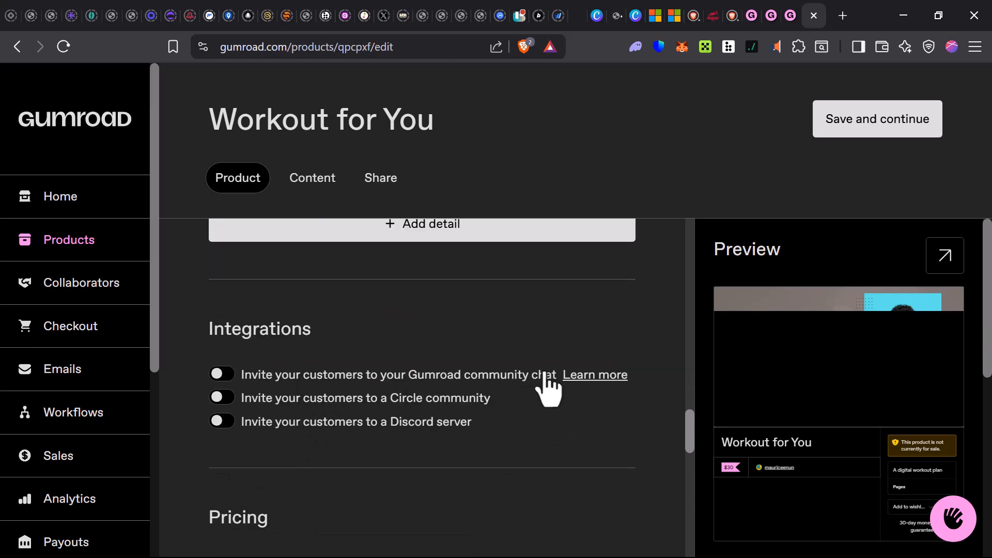
left_click(222, 375)
left_click(226, 421)
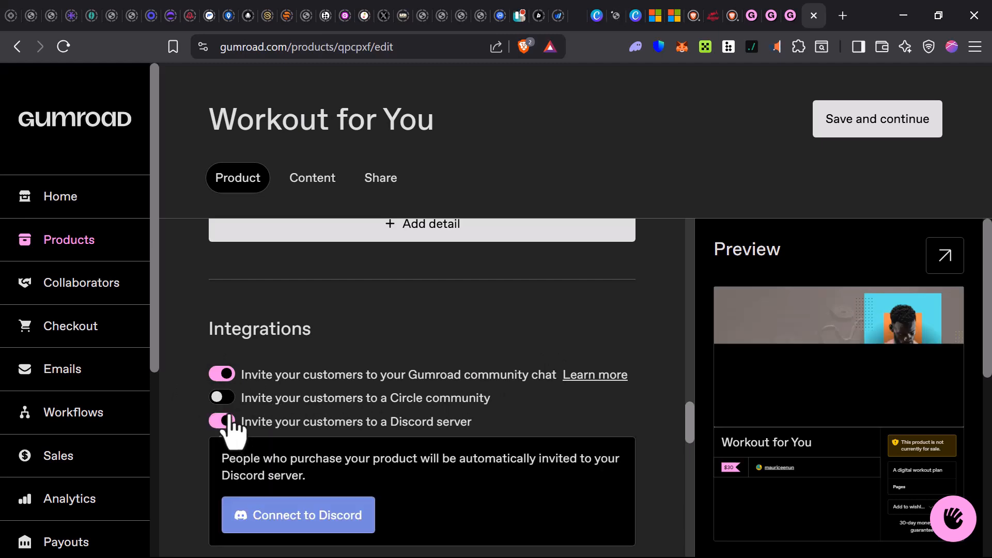
left_click(226, 401)
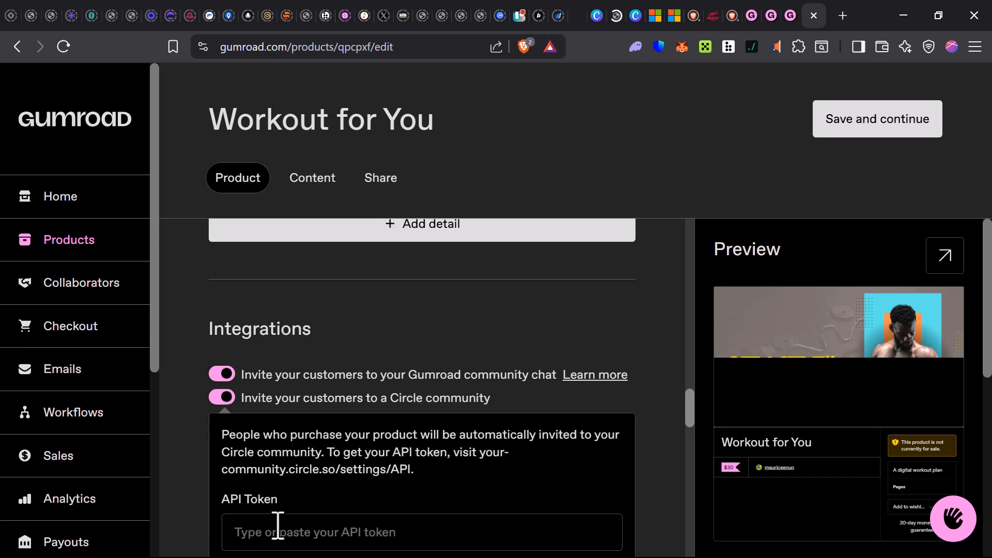
left_click(234, 399)
- Allow customers to pay for the product in installments of 3 equal monthly payments
scroll(258, 427, "down", 1)
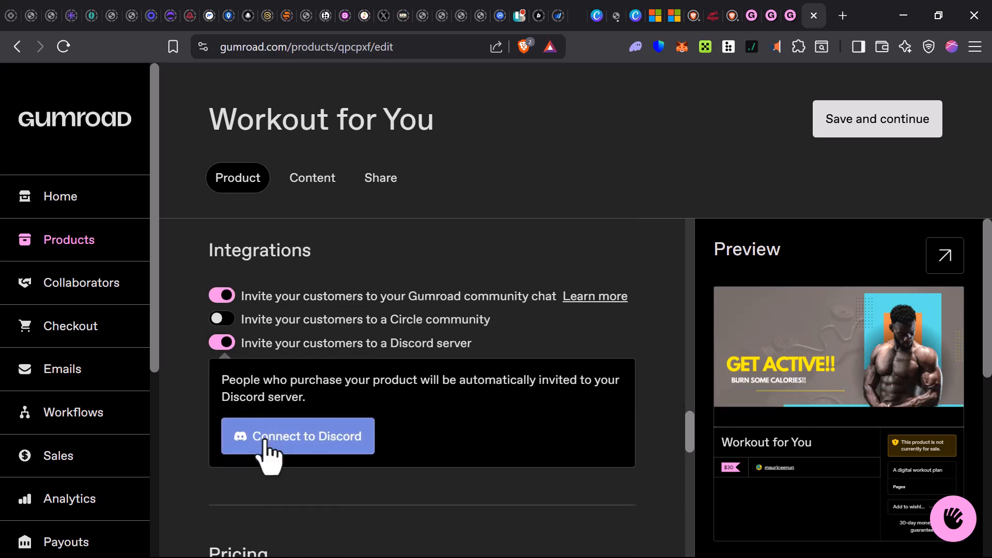
scroll(268, 452, "down", 1)
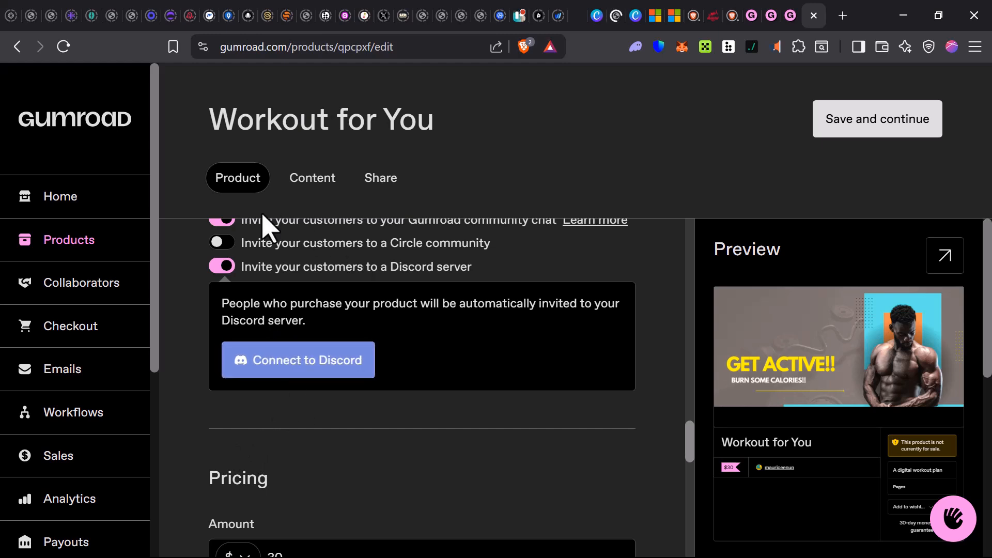
scroll(261, 331, "down", 1)
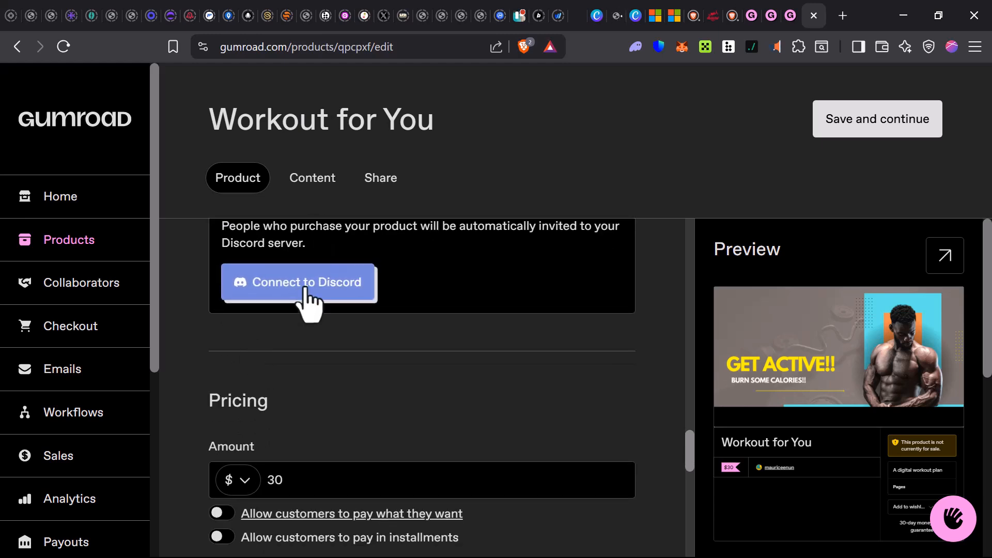
scroll(270, 452, "down", 1)
scroll(271, 452, "down", 1)
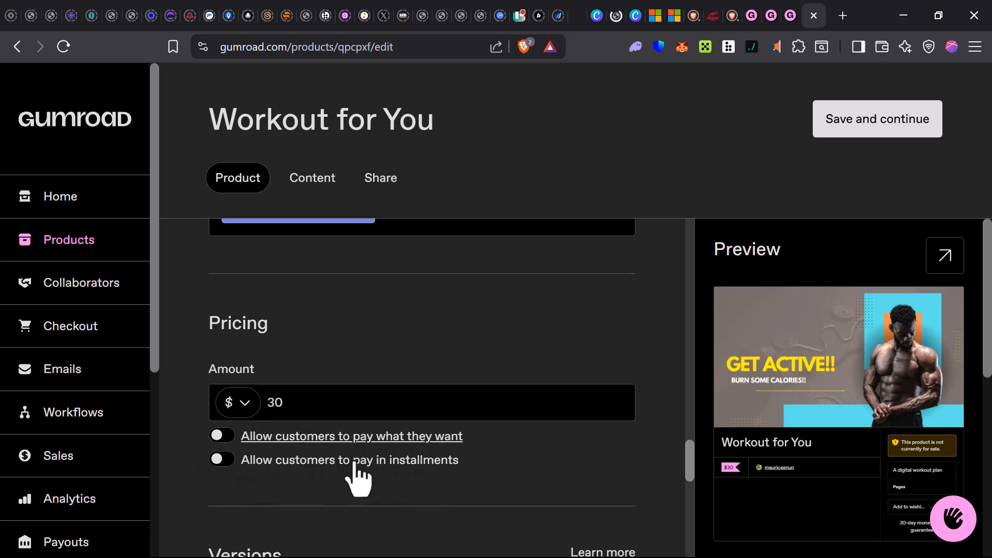
left_click(222, 459)
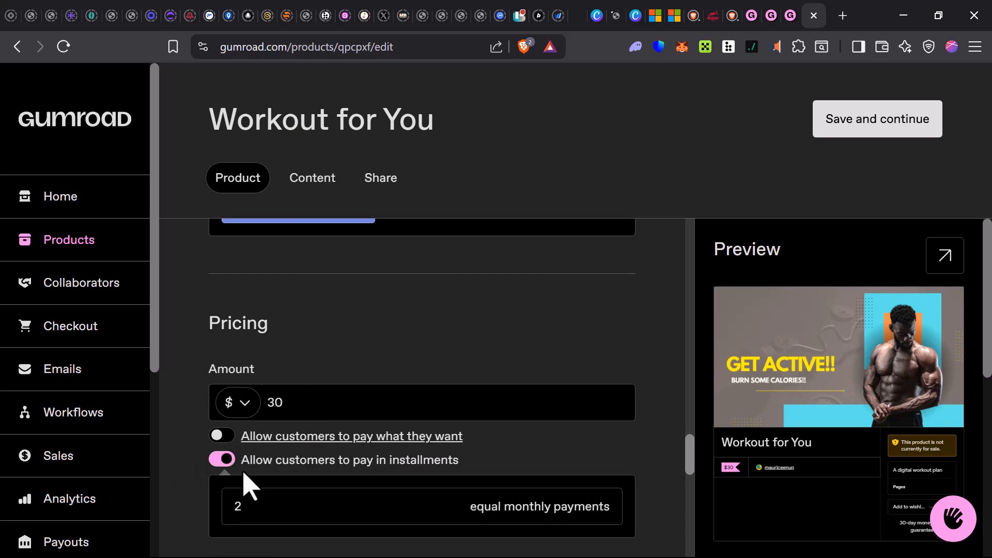
scroll(251, 485, "down", 3)
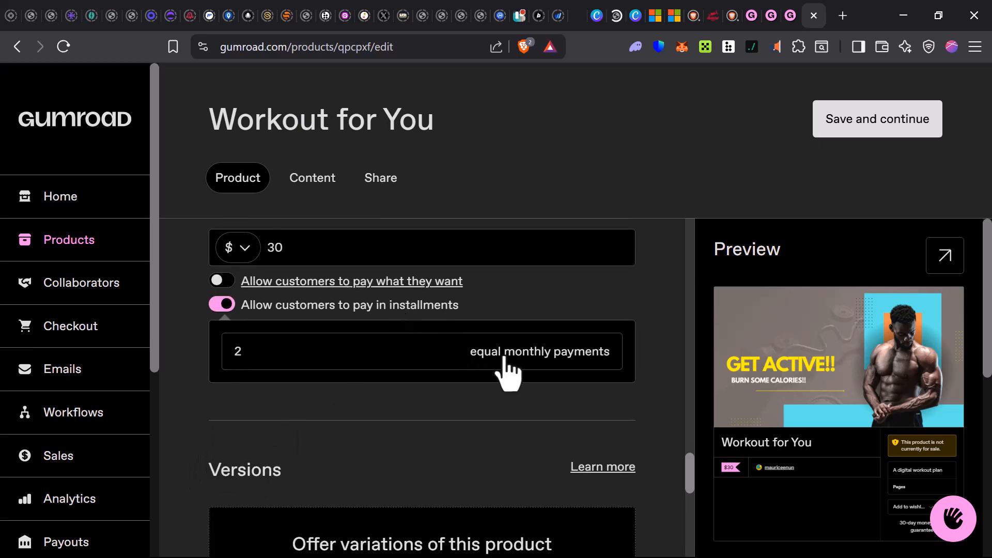
left_click(455, 357)
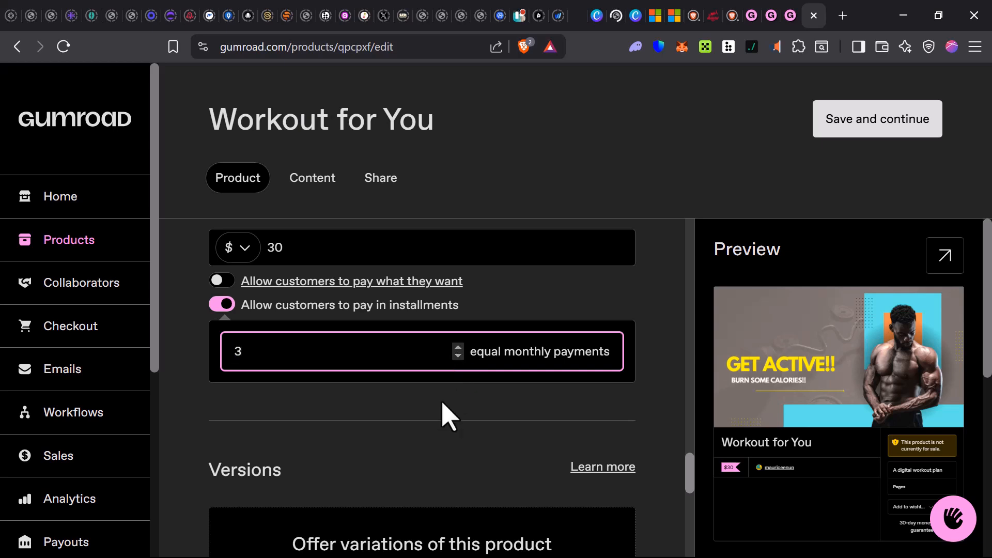
left_click(449, 416)
- Look through the product's version options, its sales, quantity, VAT and refund settings, and the custom domain field
scroll(416, 471, "down", 2)
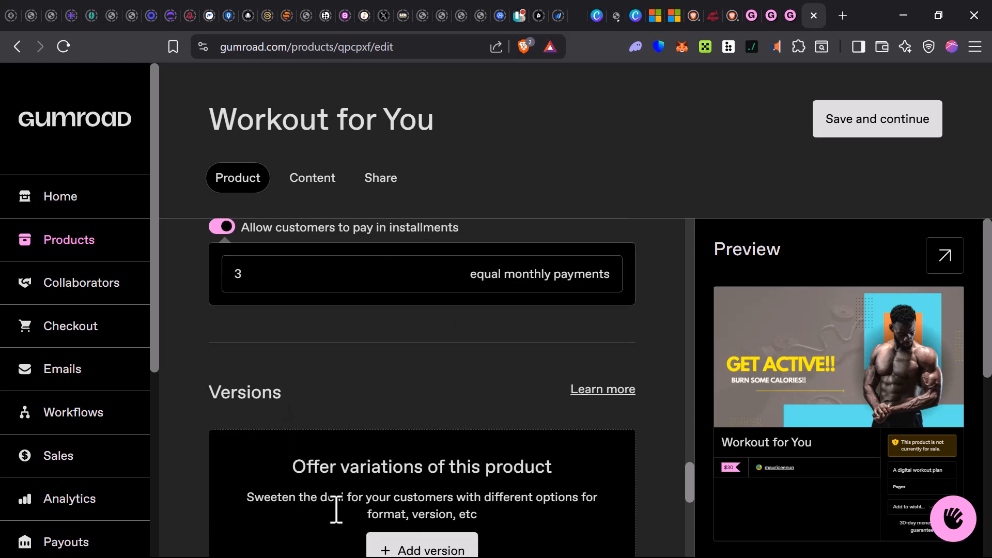
scroll(360, 491, "down", 3)
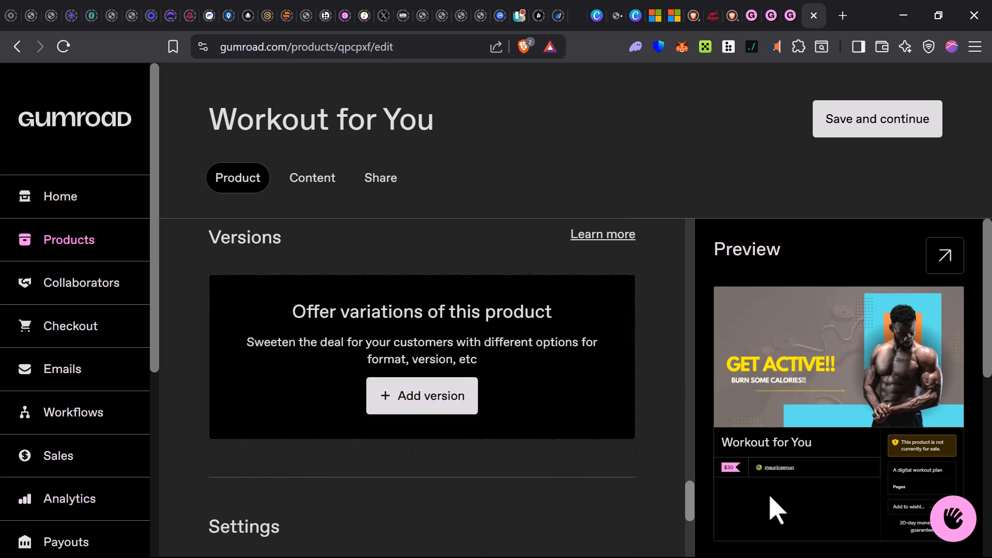
scroll(381, 443, "down", 3)
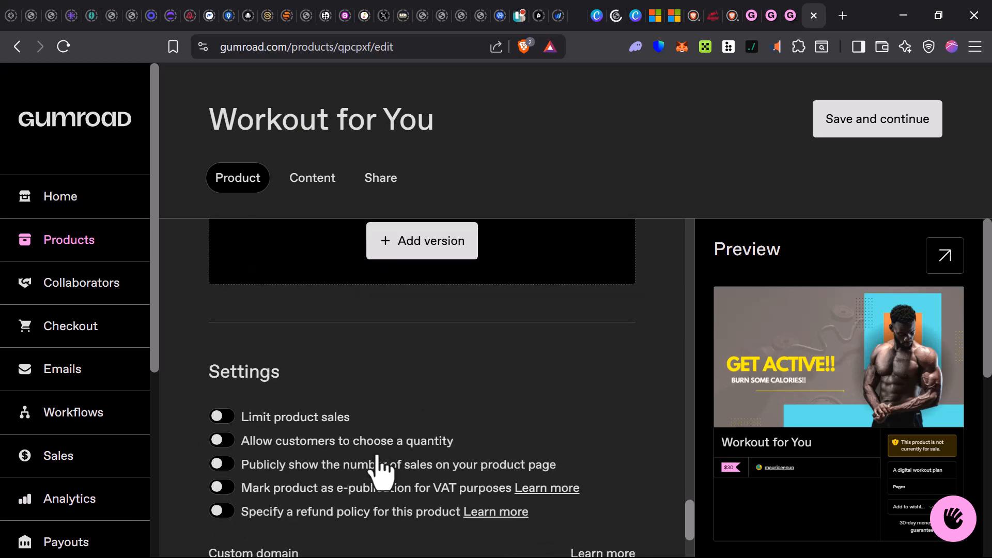
scroll(334, 406, "down", 2)
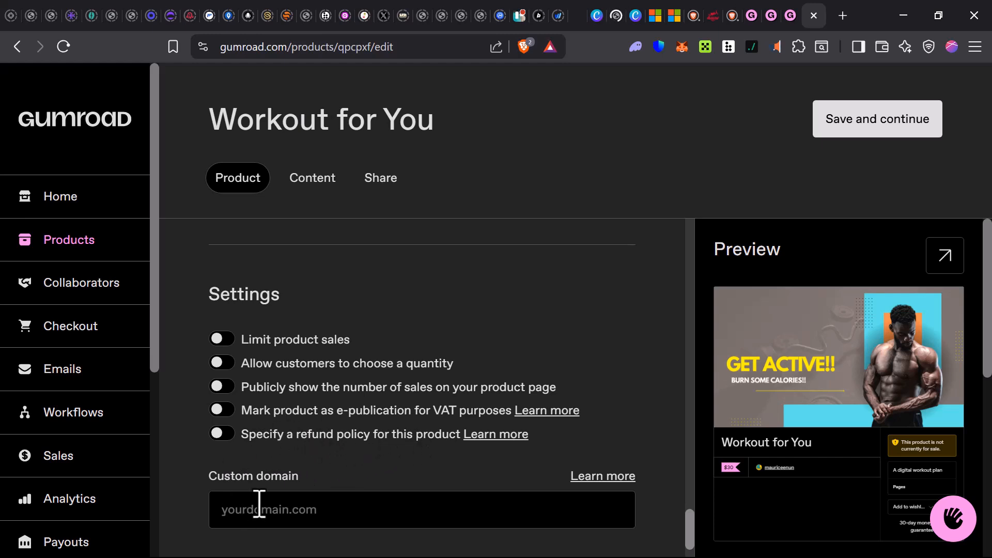
scroll(257, 491, "down", 1)
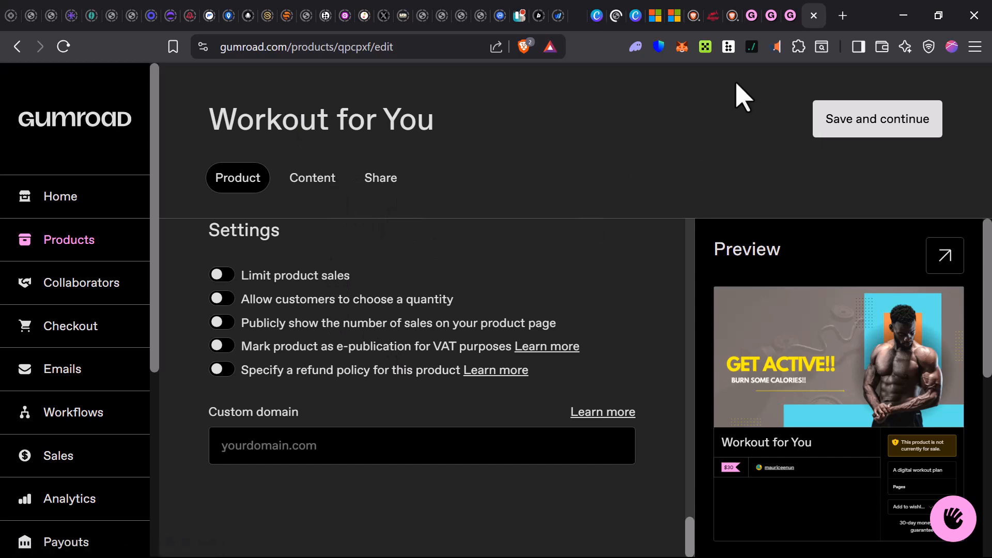
- Save the product details, continue to the content editor, and look over its rating, receipt and library blocks
left_click(880, 120)
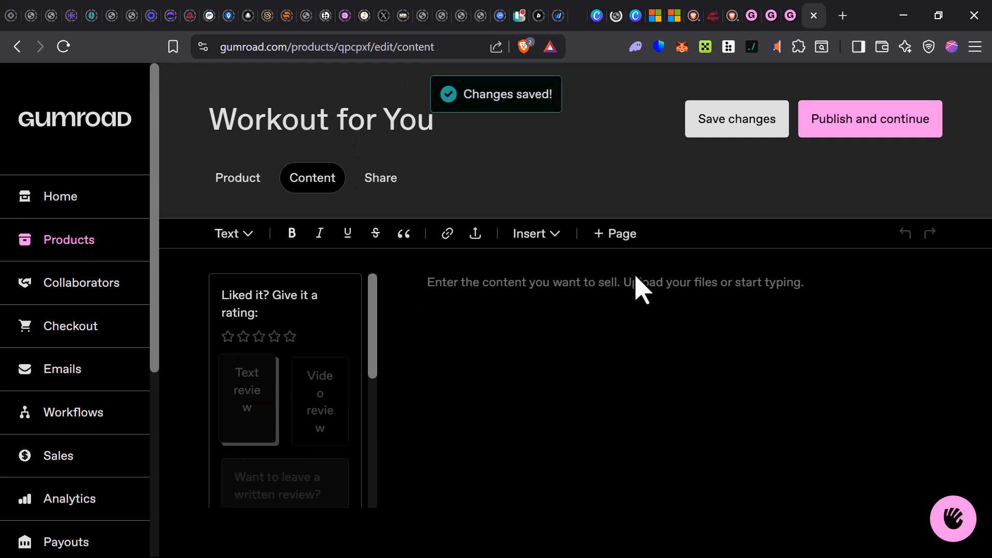
left_click(777, 279)
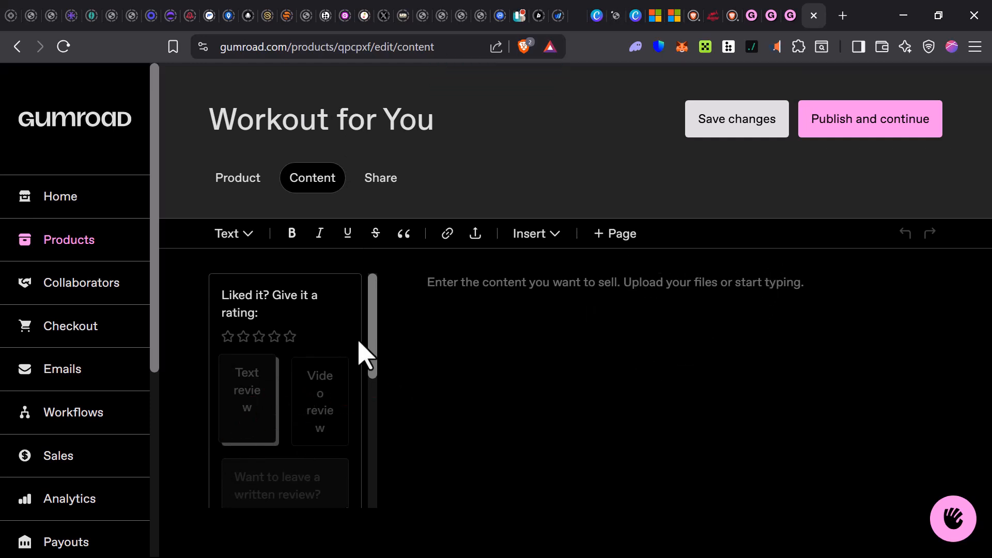
scroll(310, 393, "down", 10)
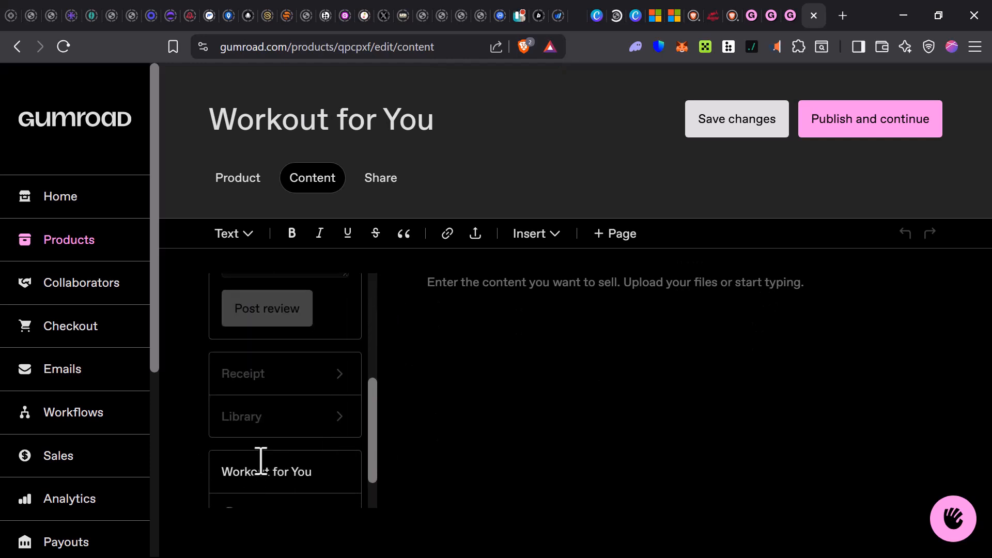
scroll(315, 455, "up", 6)
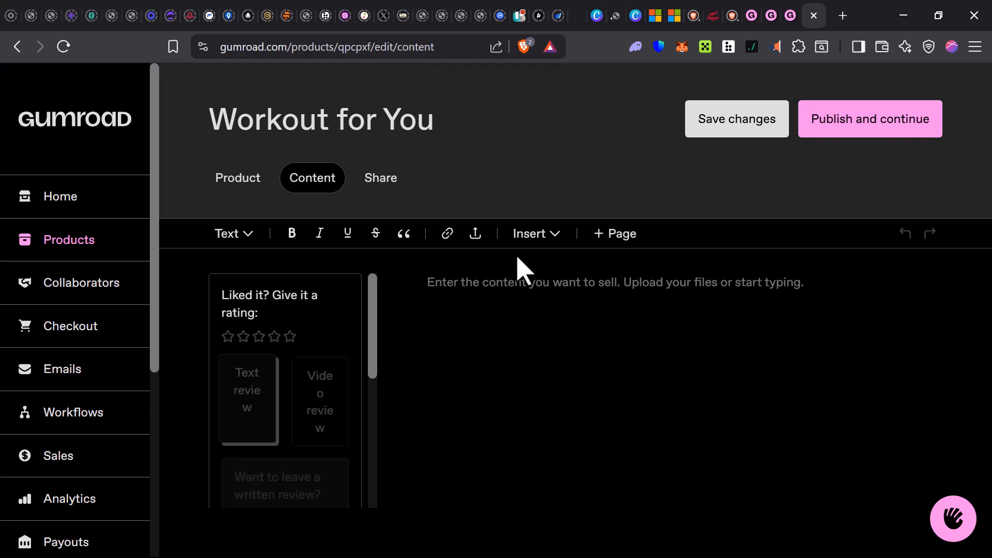
- View the elements that can be inserted into the product content and the file upload sources, without adding anything
left_click(532, 238)
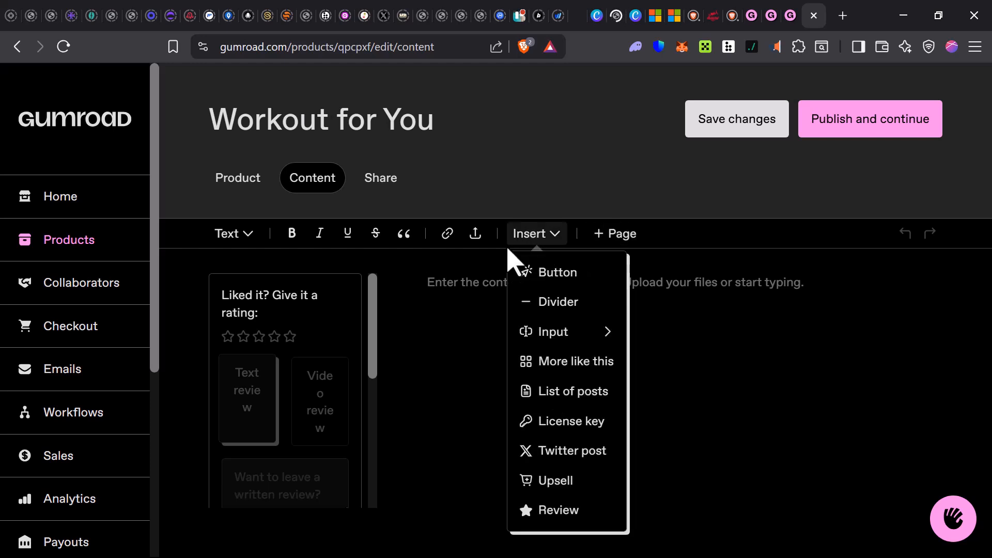
left_click(468, 236)
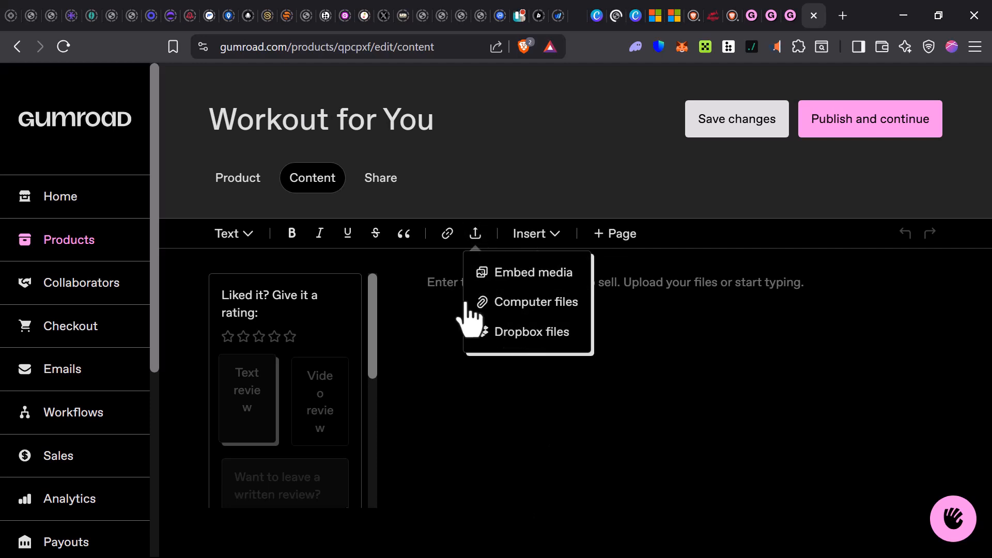
left_click(483, 346)
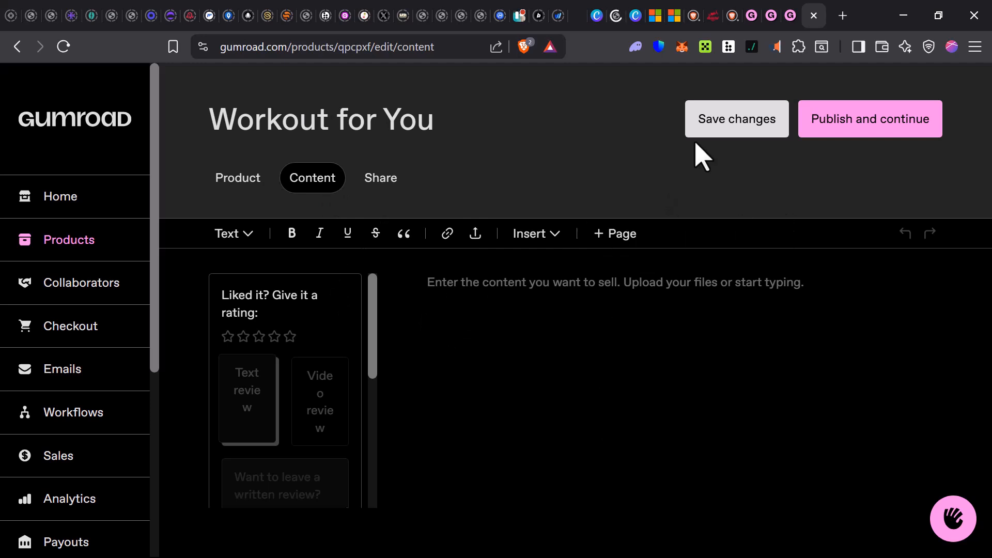
- Try to publish the product and continue to its sharing page, reading the Gumroad Discover eligibility notice
left_click(827, 129)
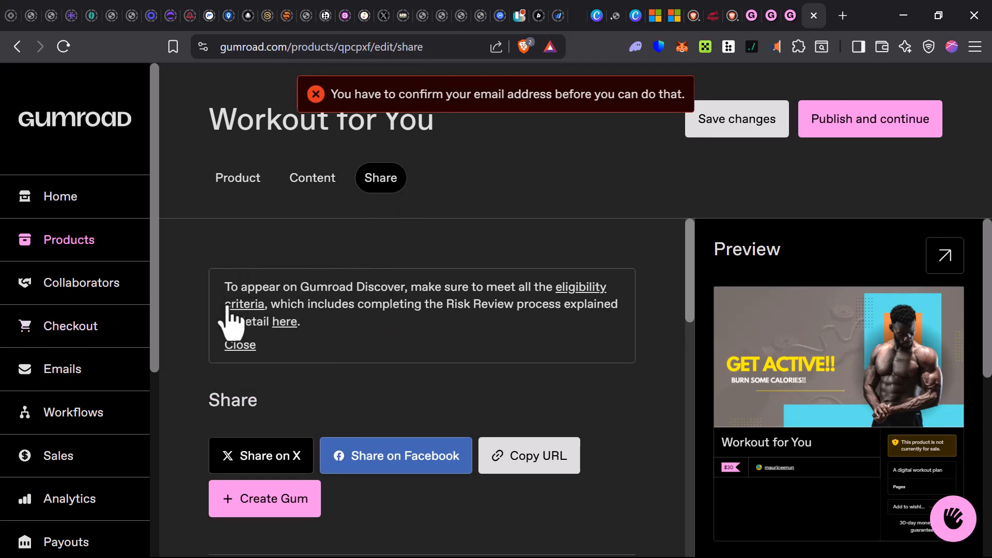
left_click_drag(239, 305, 436, 287)
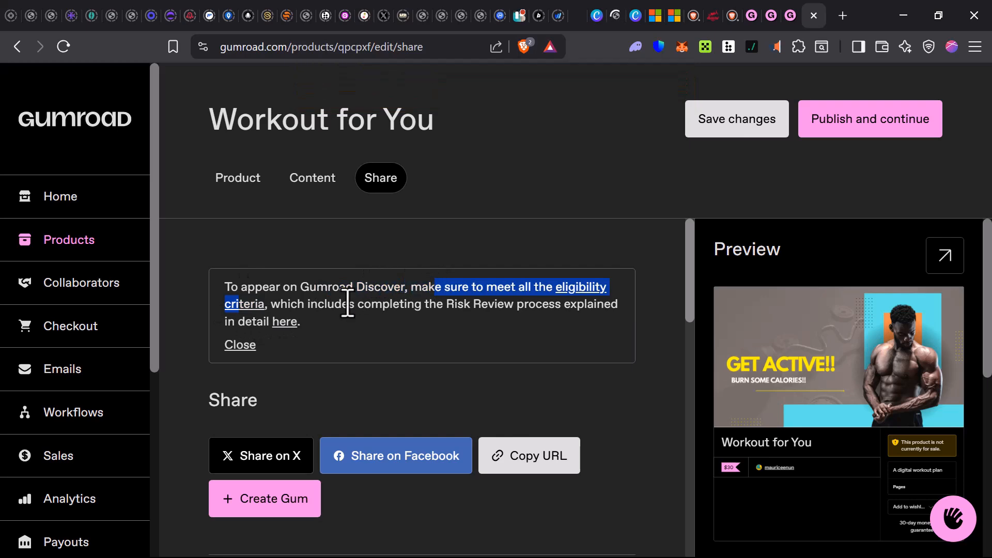
left_click(340, 346)
- Look through the Gumroad Discover category, tags, rating and adult-content settings, and try publishing the product again
scroll(337, 336, "down", 5)
scroll(334, 341, "down", 6)
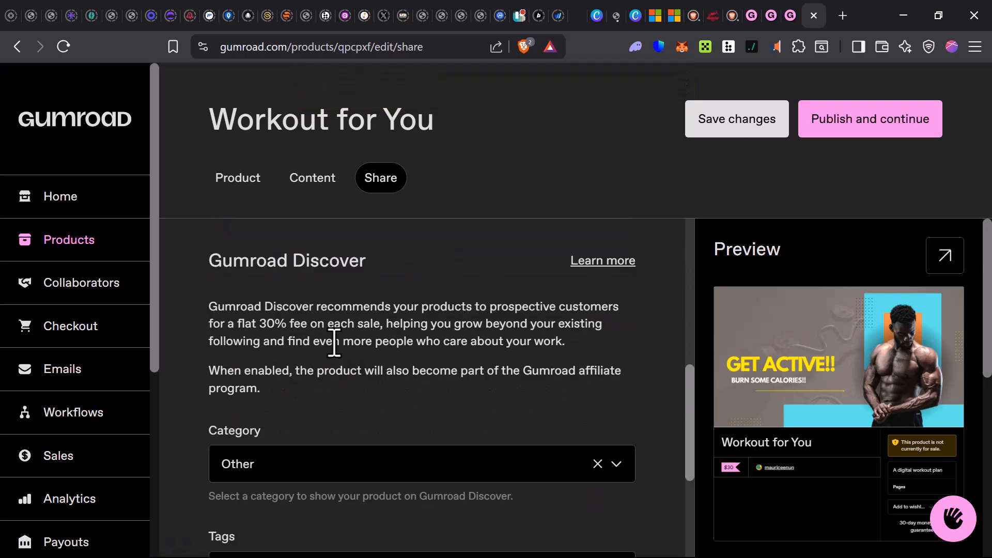
scroll(350, 381, "down", 1)
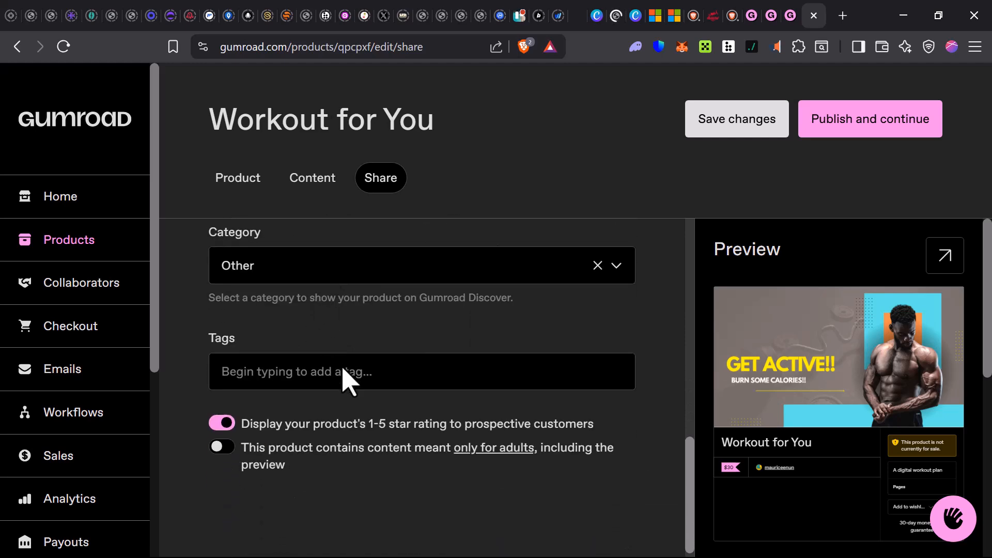
scroll(317, 383, "up", 10)
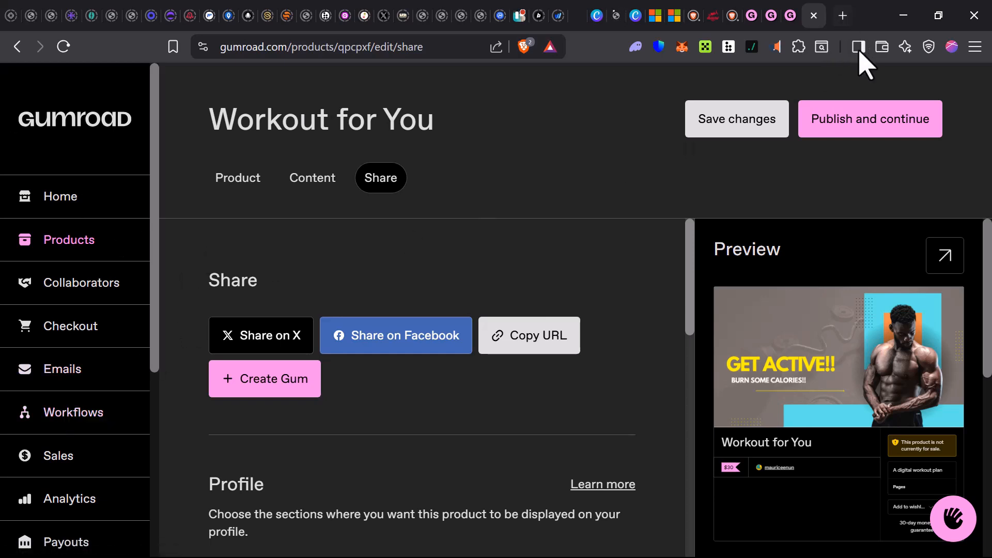
left_click(877, 123)
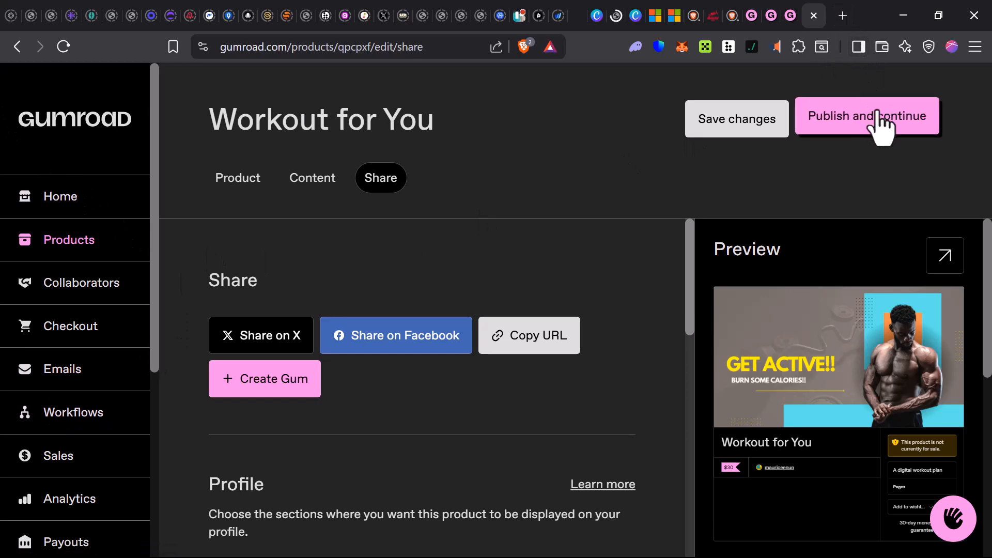